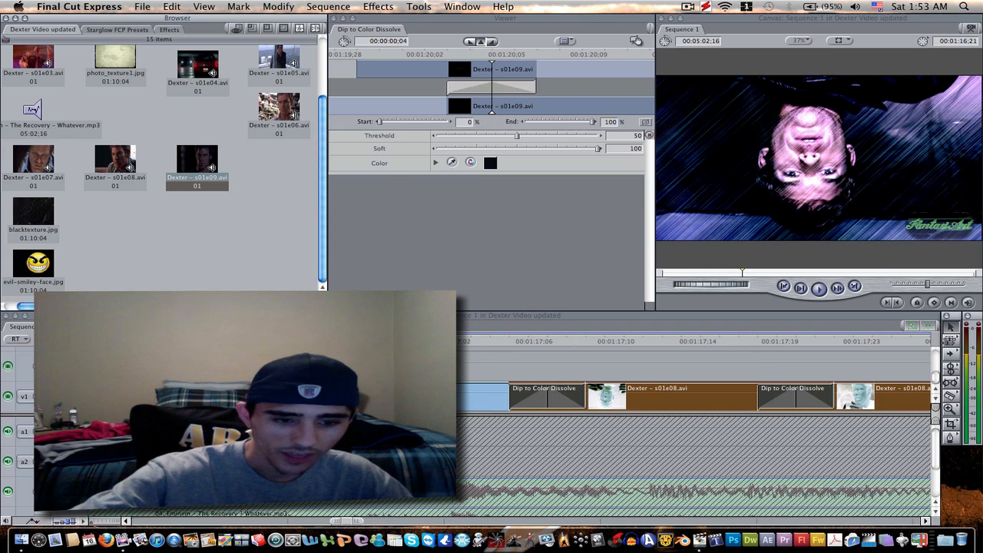
Step: Look back through the Sequence 1 timeline to its beginning, examining the clips and the dissolve transitions between them
left_click(127, 520)
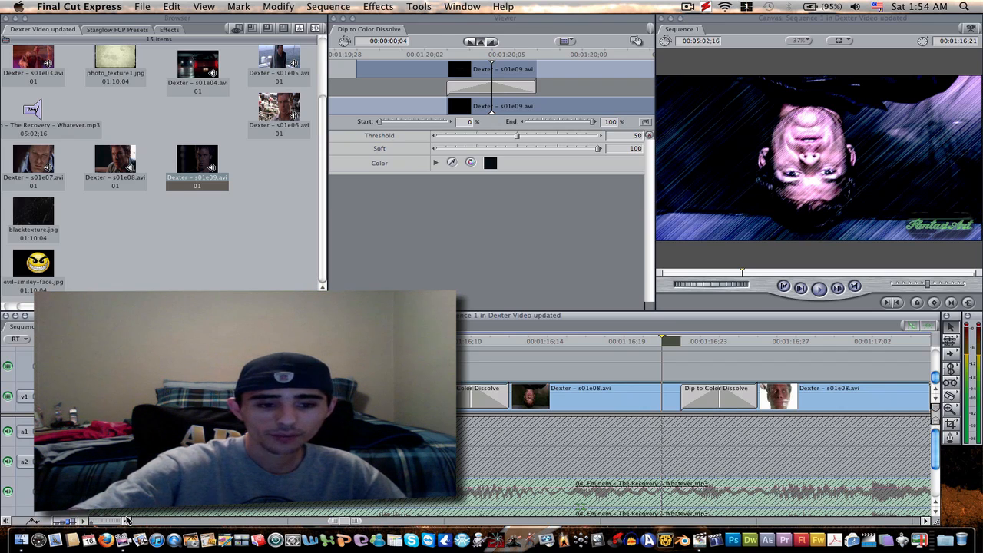
left_click(127, 521)
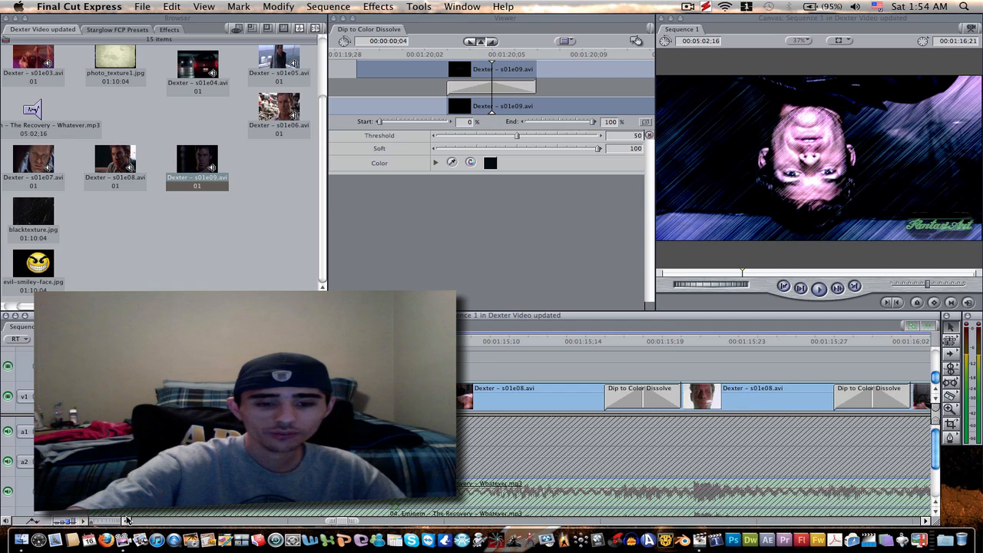
left_click(127, 521)
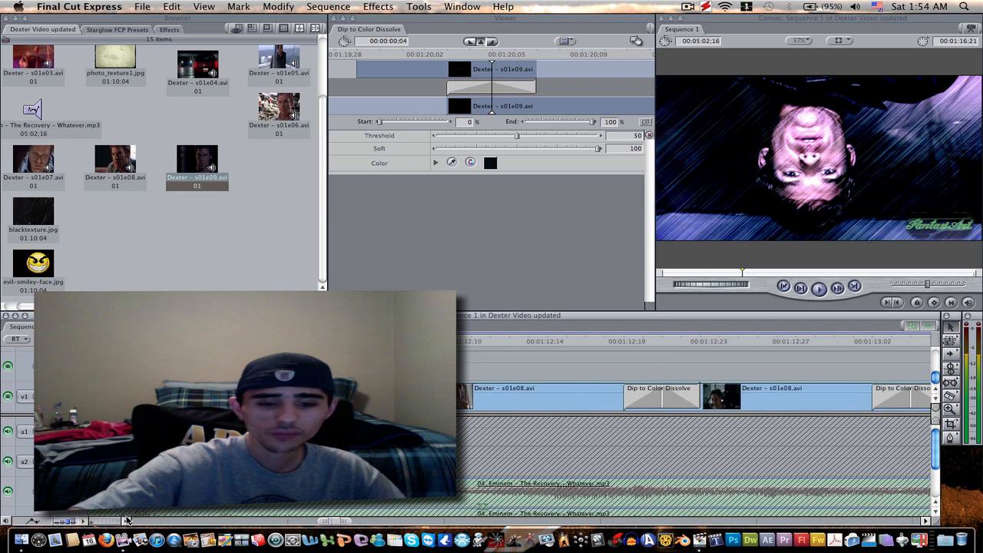
left_click(127, 521)
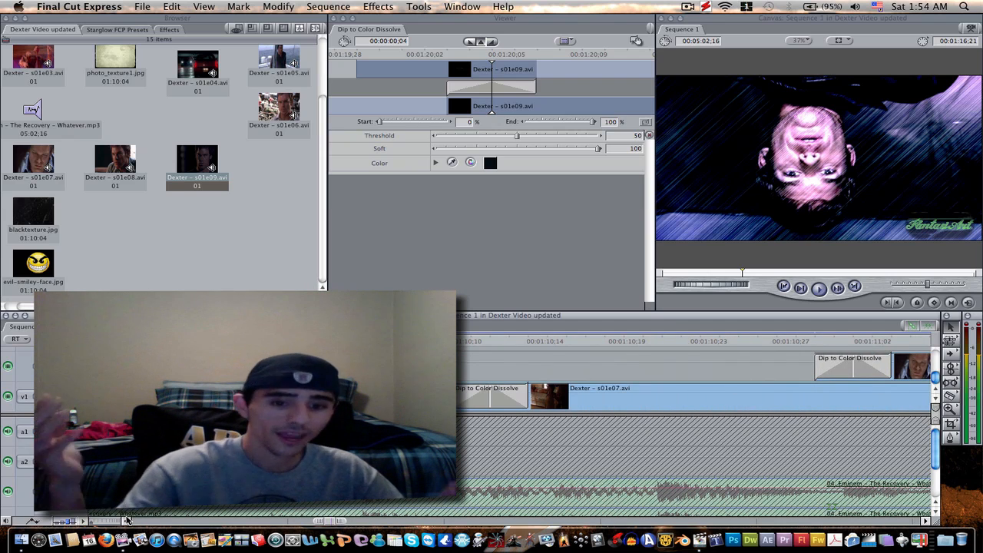
left_click(126, 516)
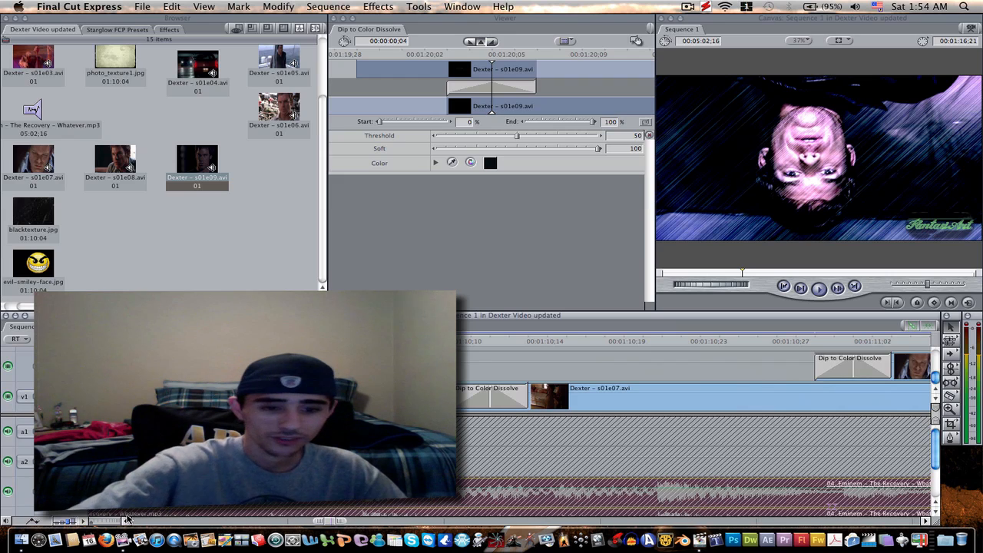
left_click(128, 522)
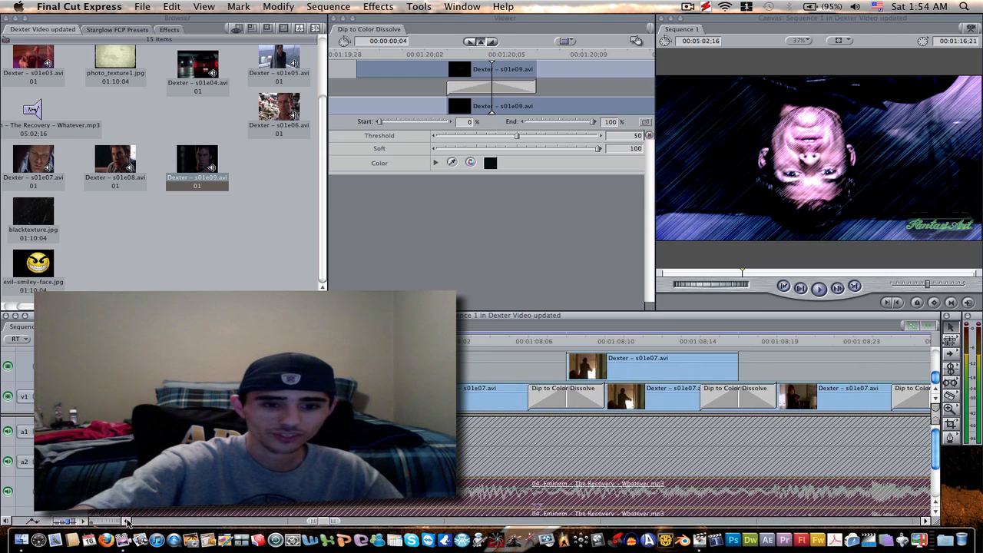
left_click(128, 521)
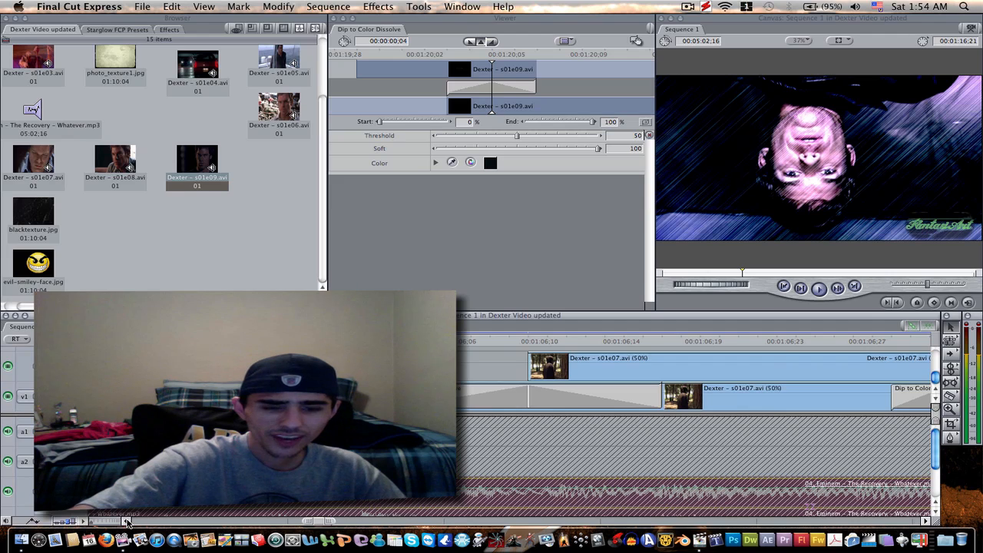
left_click(127, 522)
left_click(127, 522)
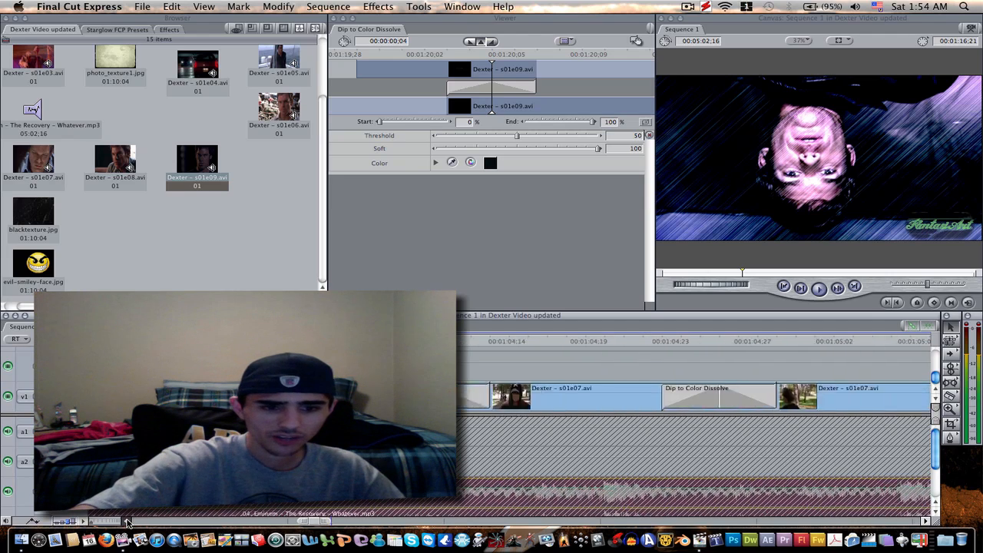
left_click(127, 521)
left_click(127, 522)
left_click(128, 522)
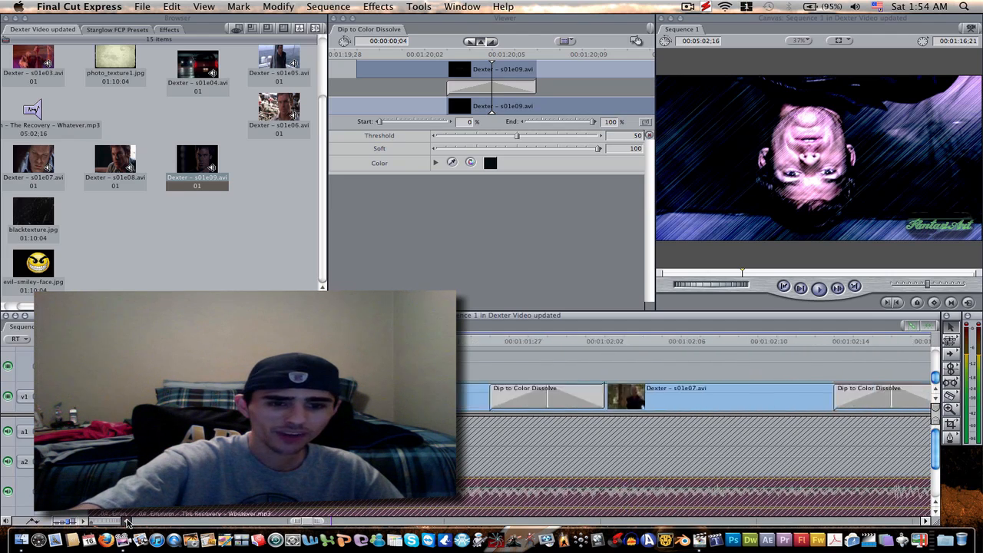
left_click(128, 522)
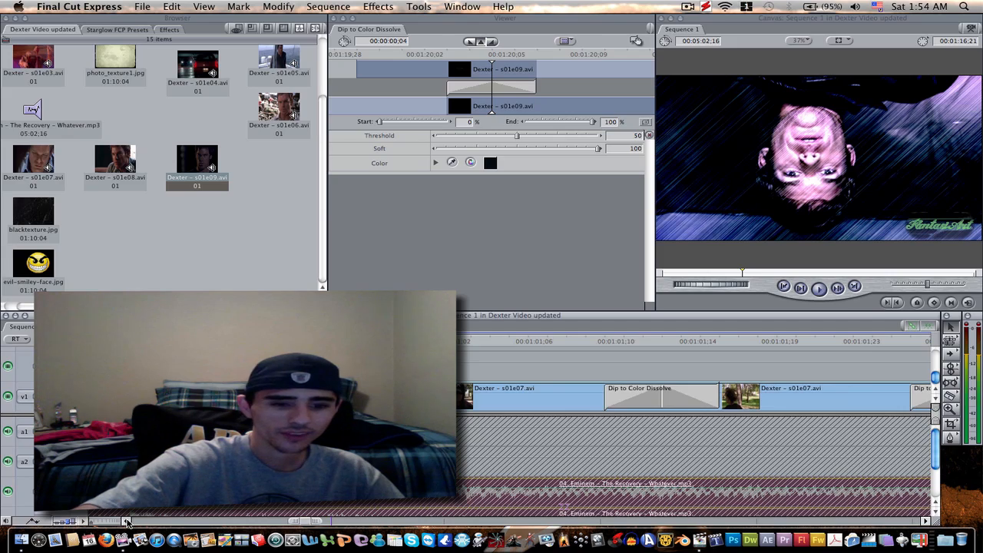
left_click(128, 521)
left_click(127, 521)
left_click(128, 521)
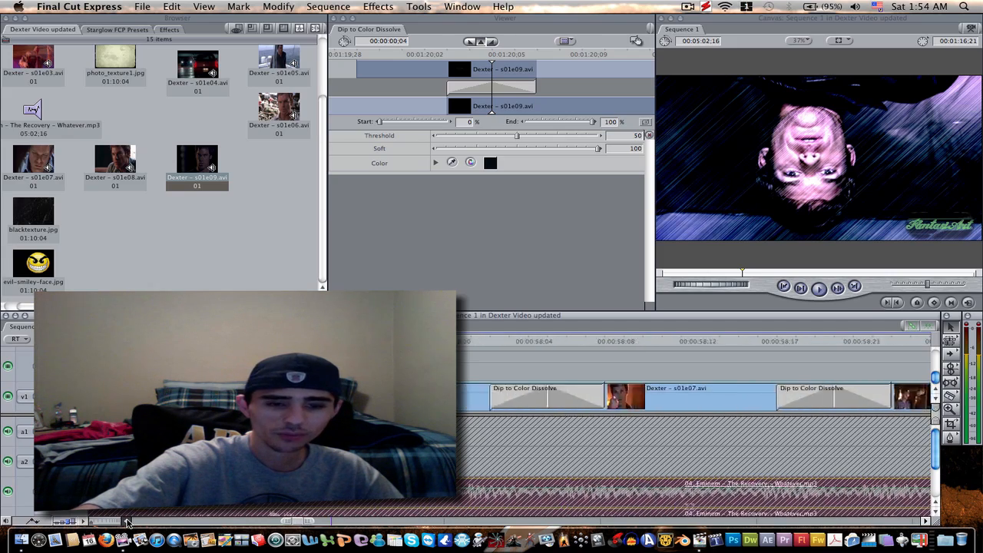
left_click(127, 522)
left_click(127, 522)
left_click(128, 522)
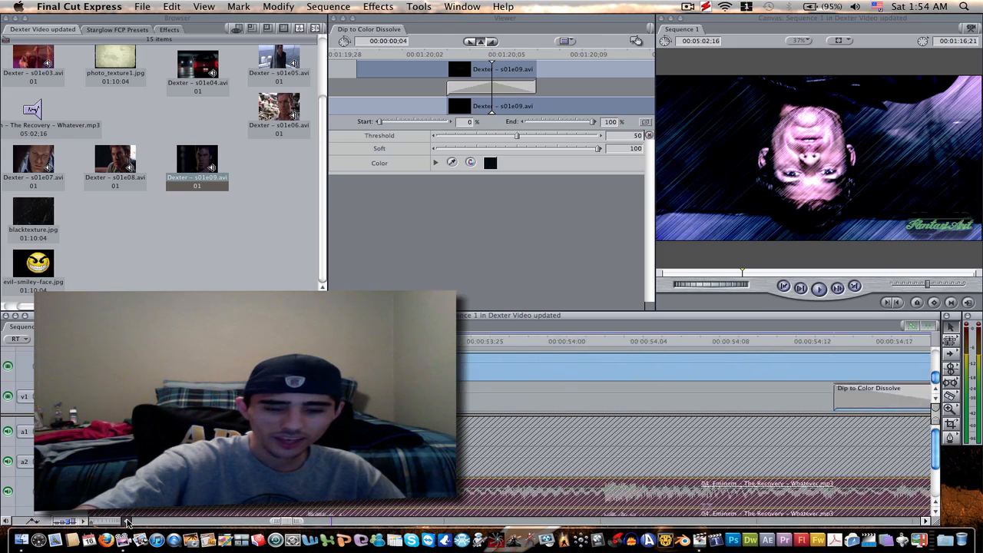
left_click(127, 521)
left_click(128, 522)
left_click(127, 522)
left_click(128, 521)
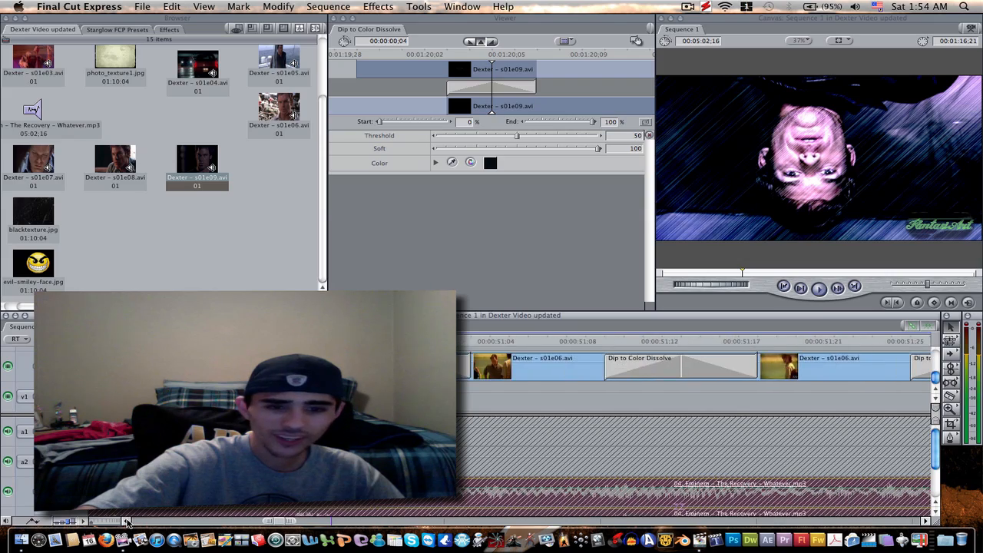
left_click(128, 521)
left_click(128, 522)
left_click(128, 522)
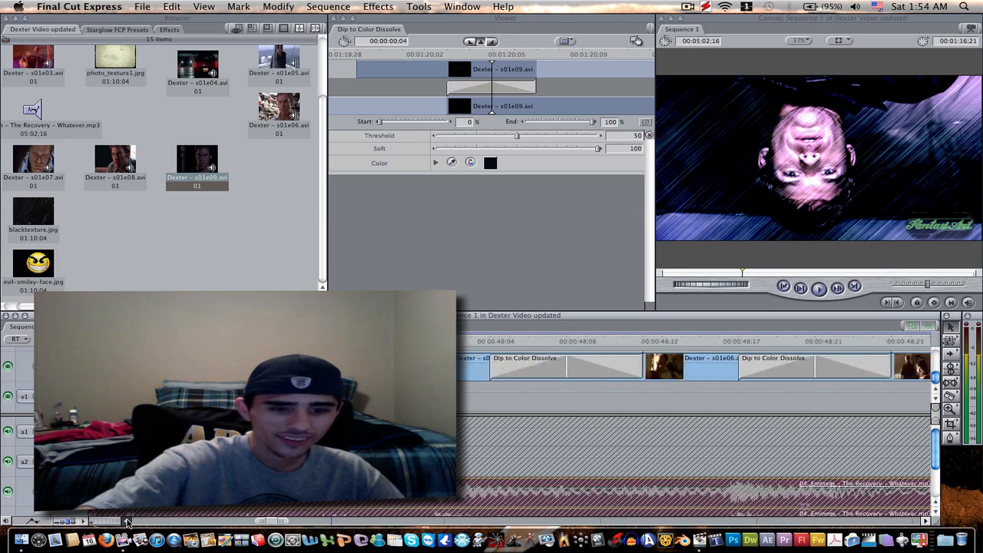
left_click(127, 521)
left_click(127, 522)
left_click(127, 521)
left_click(128, 522)
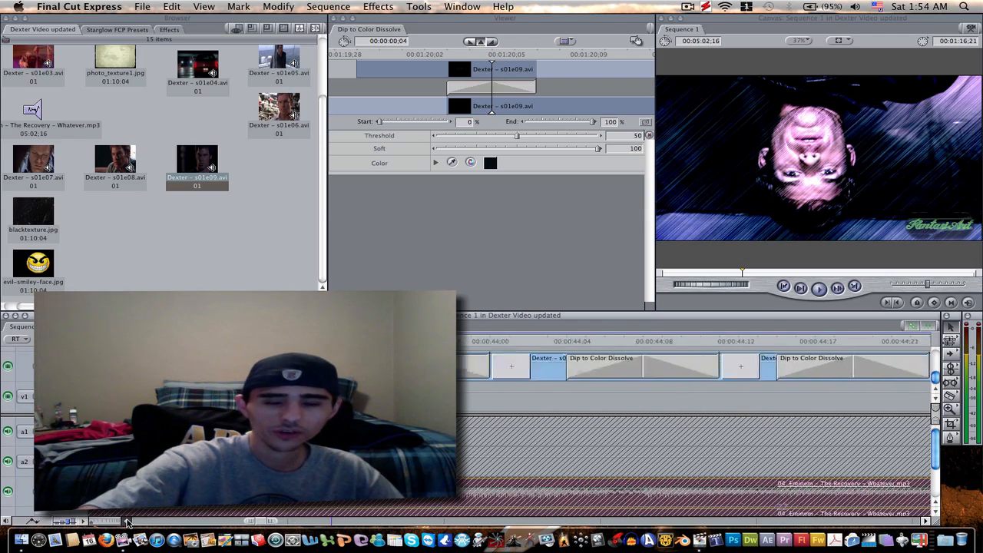
left_click(127, 521)
left_click(127, 522)
left_click(127, 522)
left_click(128, 522)
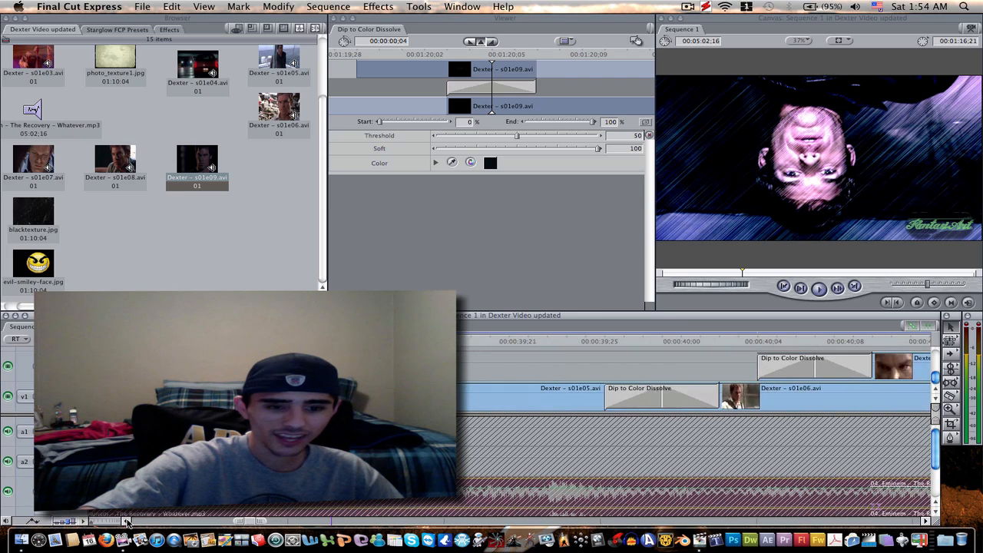
left_click(127, 522)
left_click(127, 522)
left_click(127, 522)
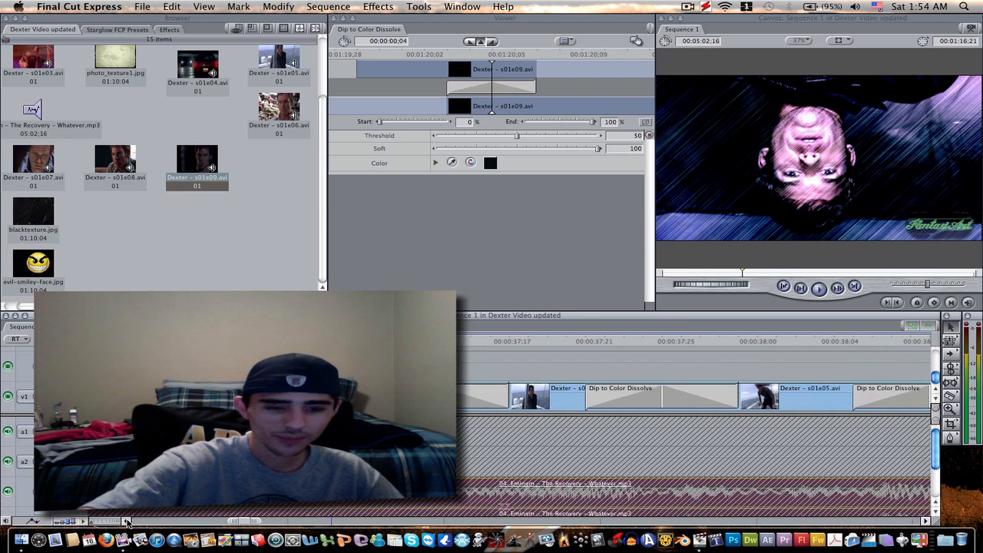
left_click(128, 522)
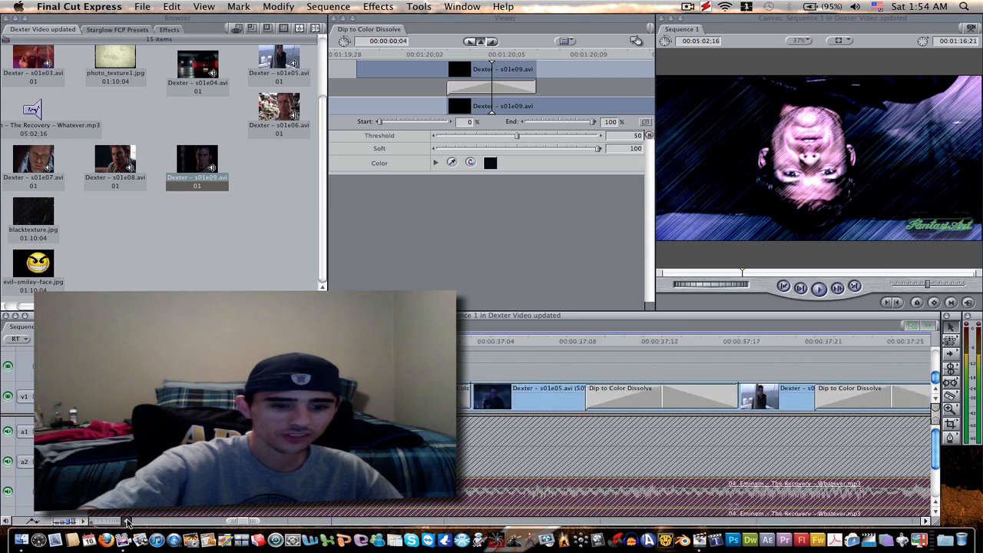
left_click(127, 521)
left_click(127, 522)
left_click(127, 522)
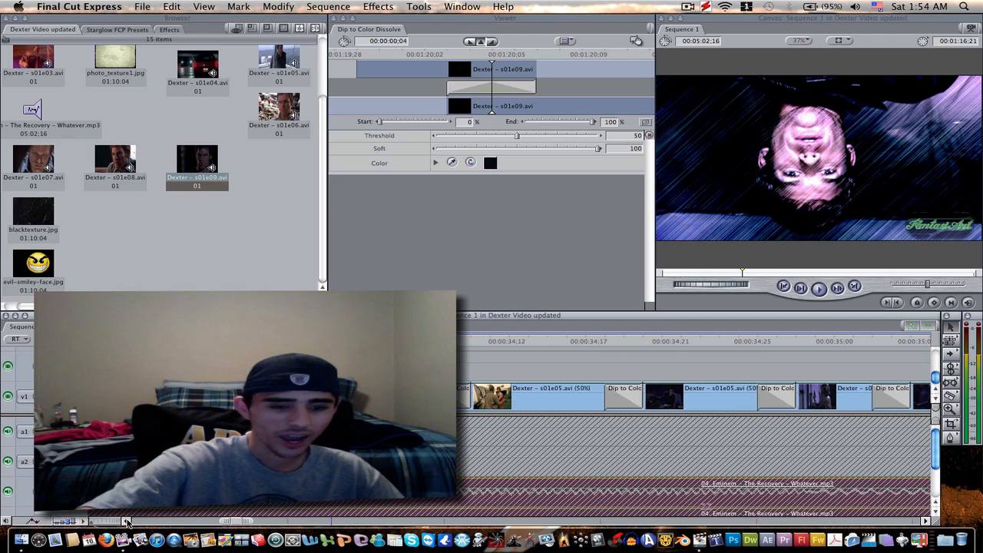
left_click(128, 521)
left_click(128, 522)
left_click(128, 521)
left_click(128, 522)
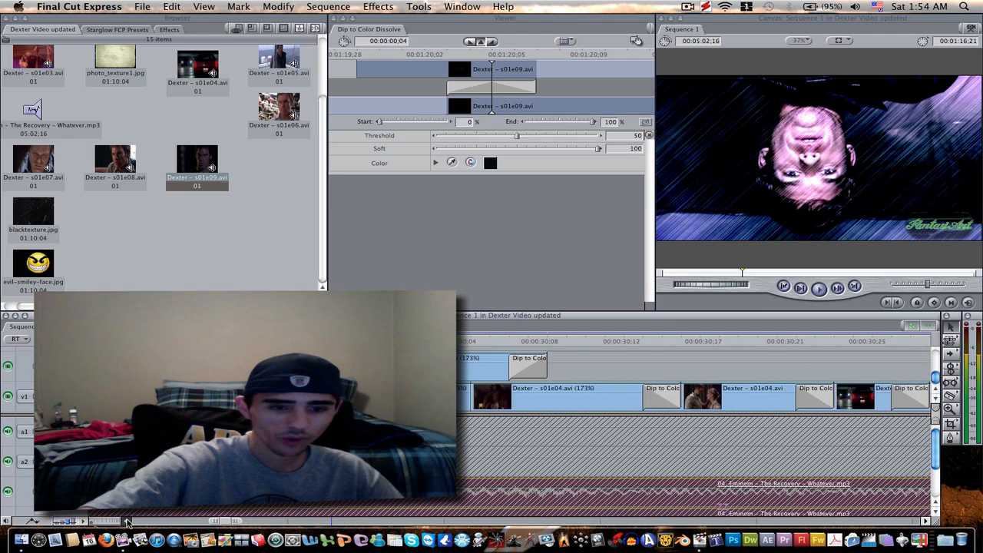
left_click(128, 521)
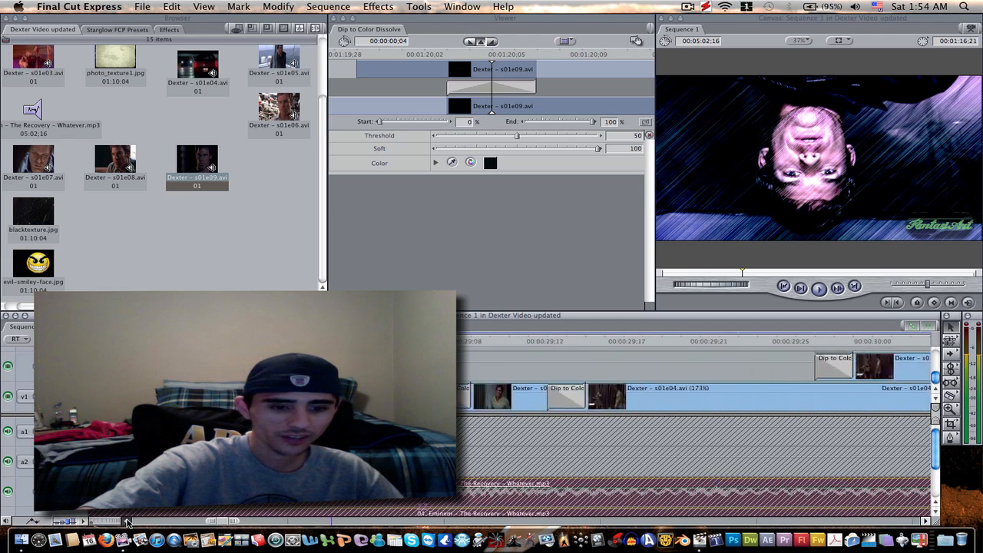
left_click(128, 522)
left_click(127, 522)
left_click(127, 522)
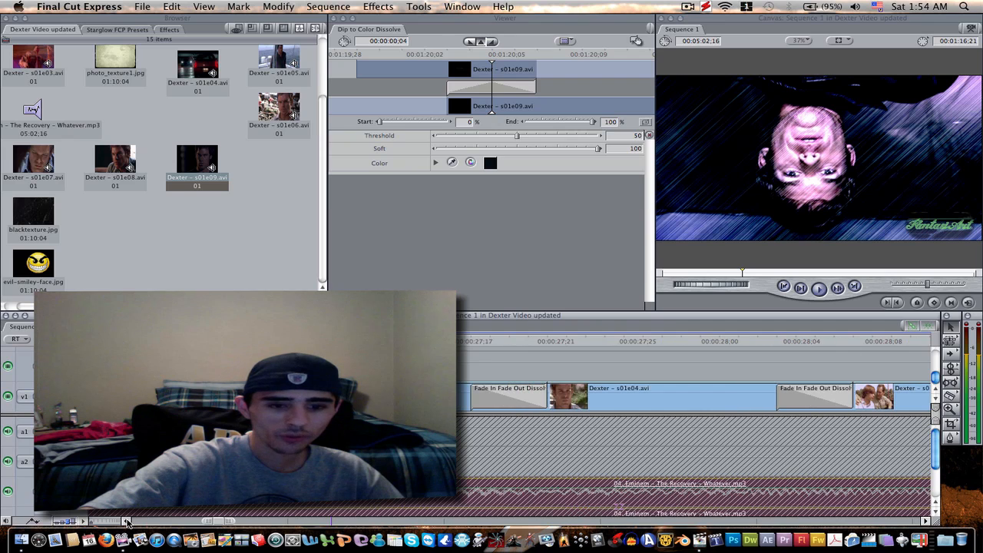
left_click(127, 521)
left_click(127, 521)
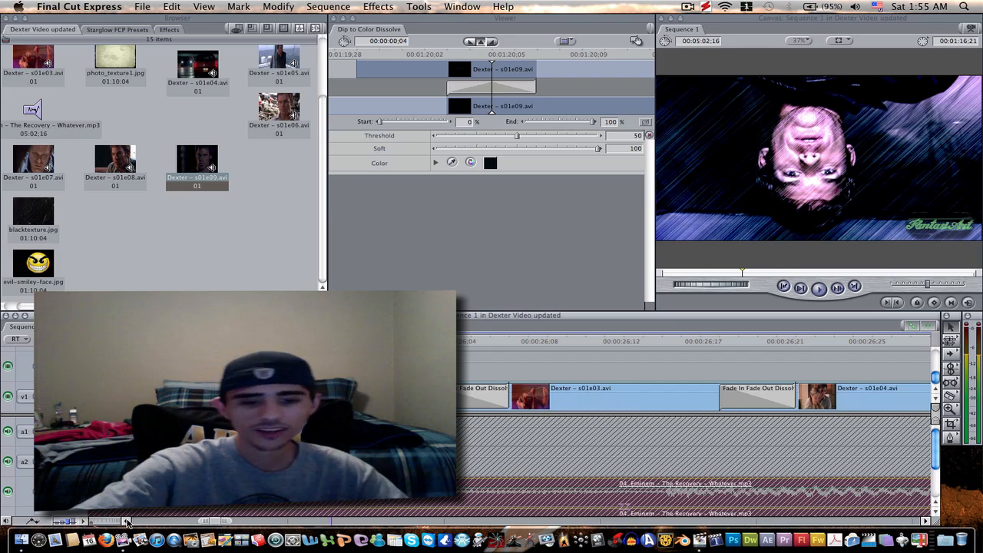
left_click(128, 521)
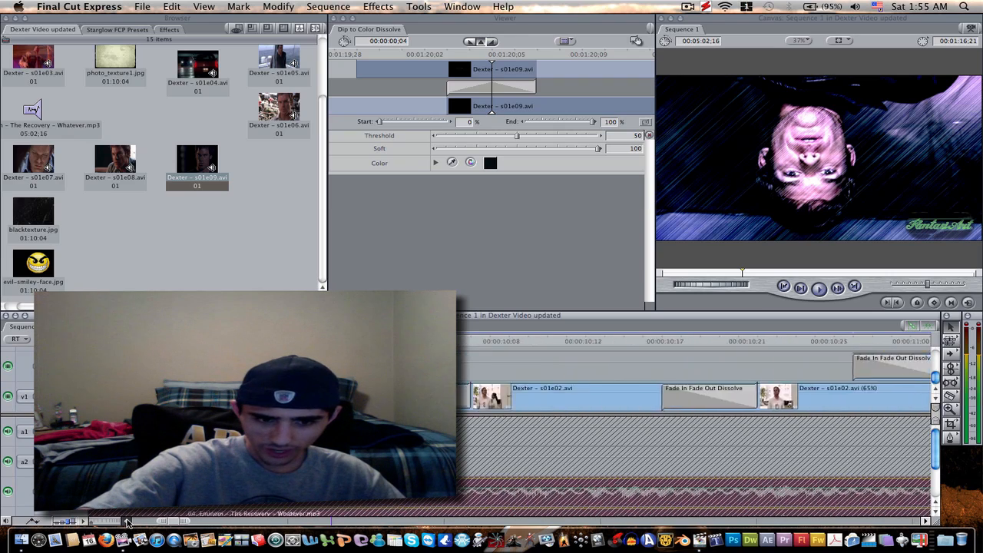
left_click_drag(175, 521, 139, 521)
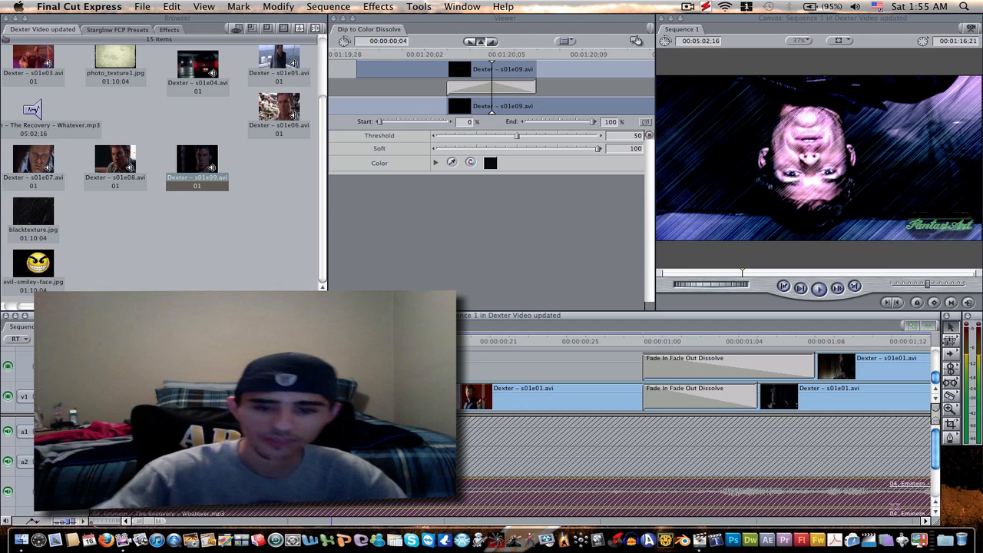
scroll(882, 378, "up", 2)
scroll(882, 378, "down", 2)
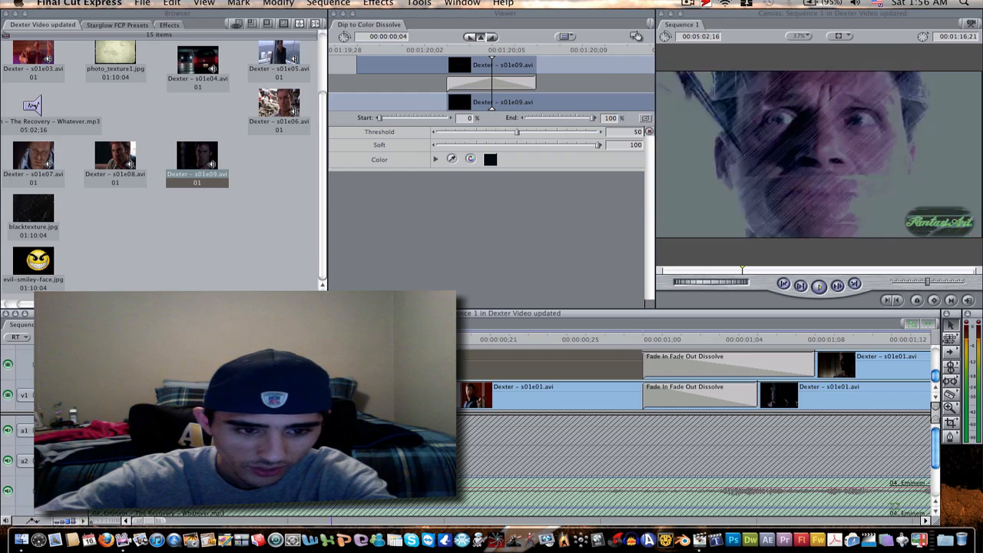
Step: Stop the current playback, play Sequence 1 from its beginning and stop at about 9 seconds
key("space")
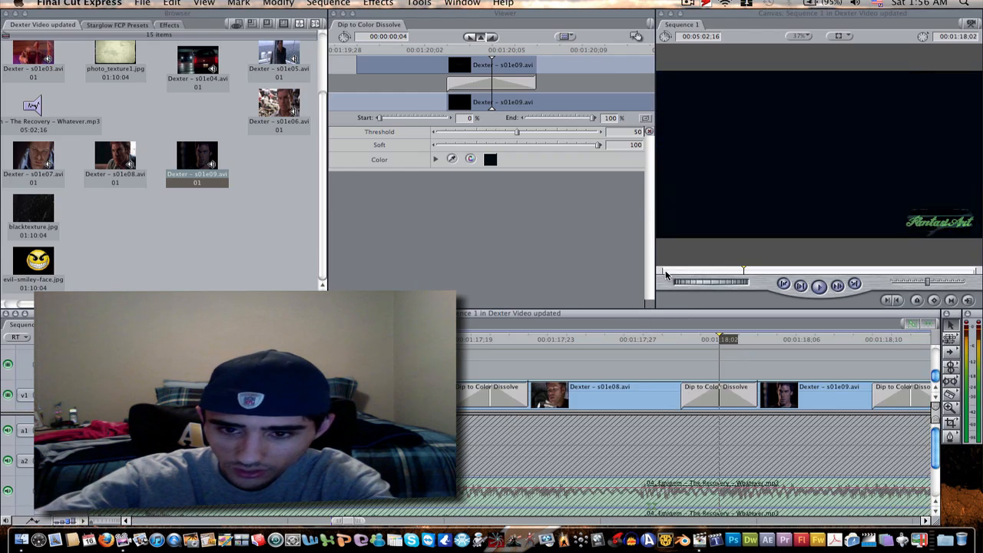
left_click(661, 271)
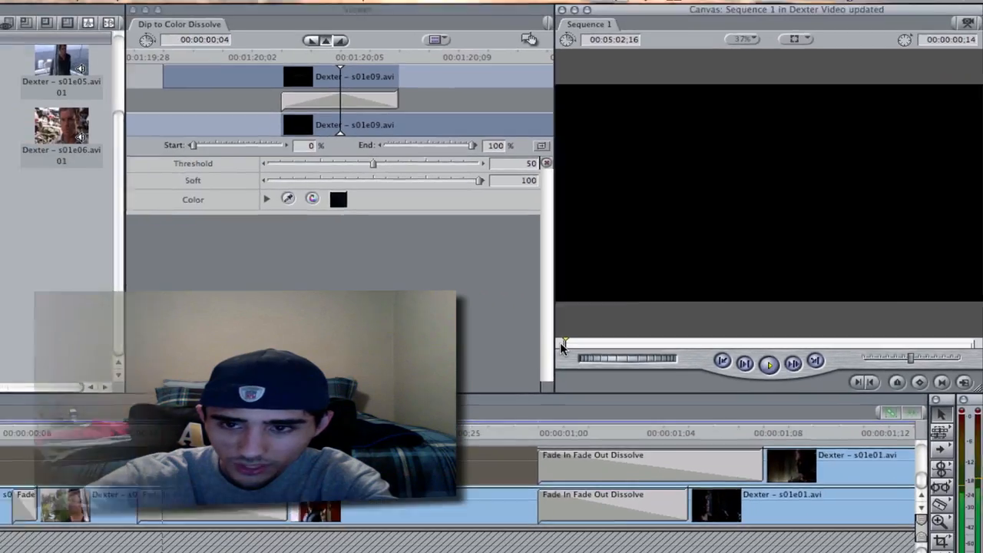
key("space")
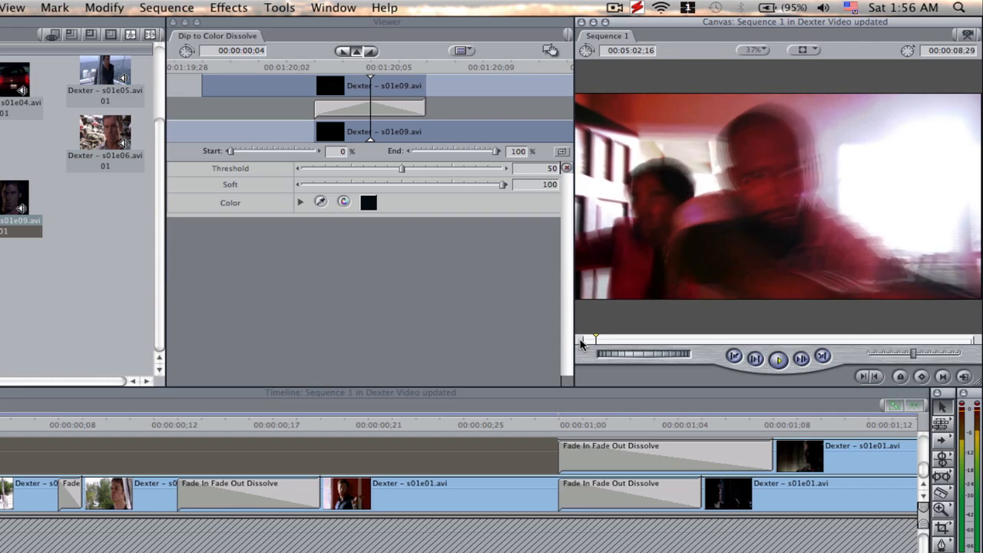
key("space")
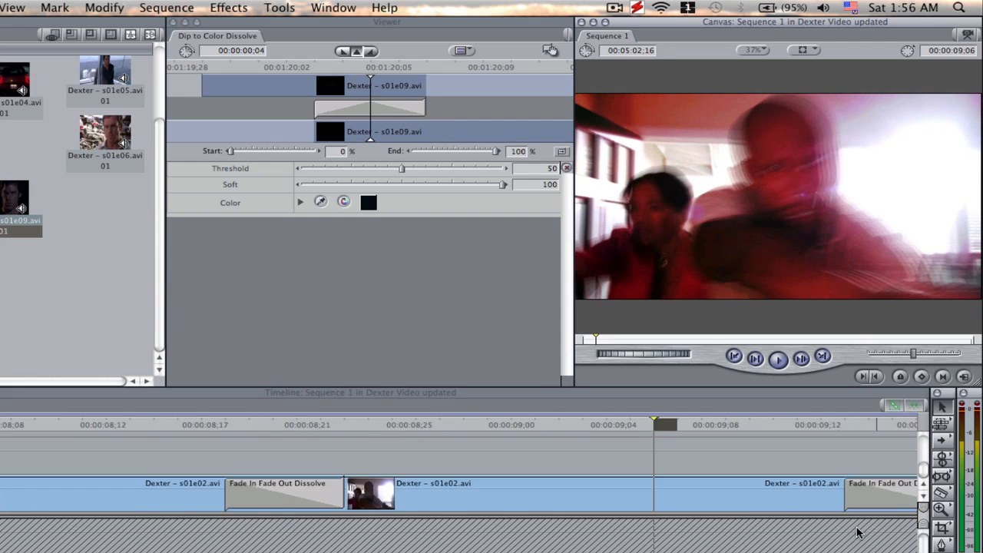
Step: Look forward through the timeline to about 30 seconds, examining where Fade In Fade Out Dissolve transitions give way to Dip to Color Dissolve
scroll(461, 476, "right", 10)
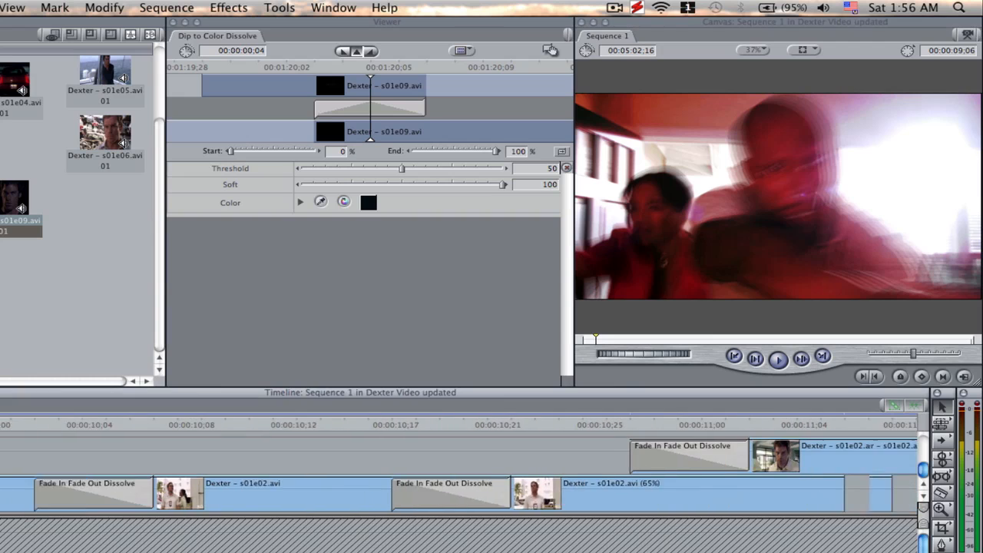
scroll(460, 469, "right", 10)
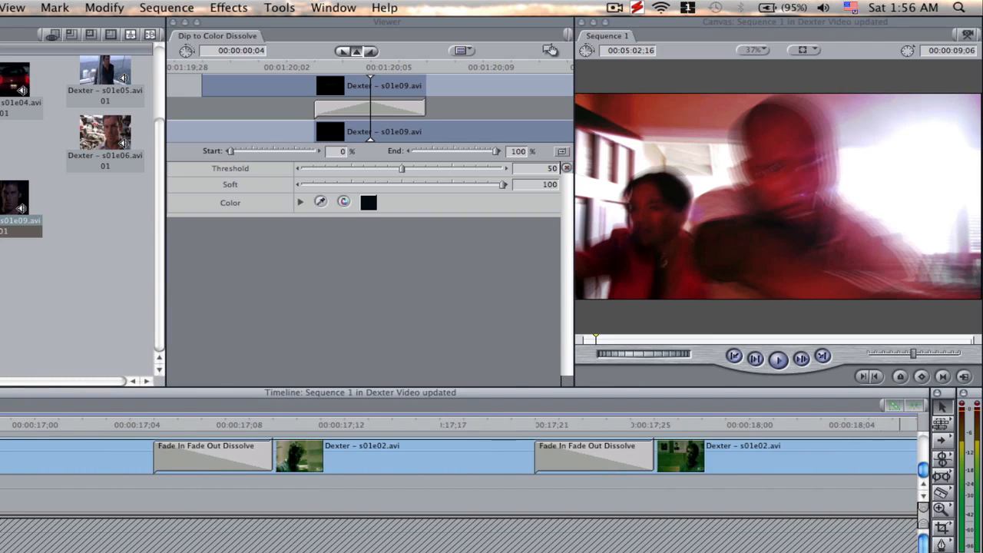
scroll(461, 468, "right", 10)
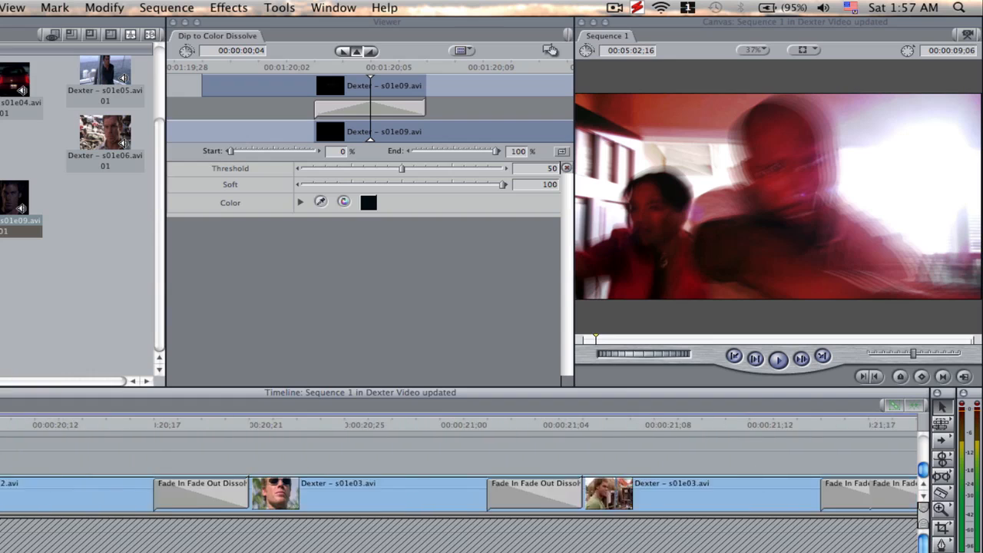
scroll(461, 469, "right", 5)
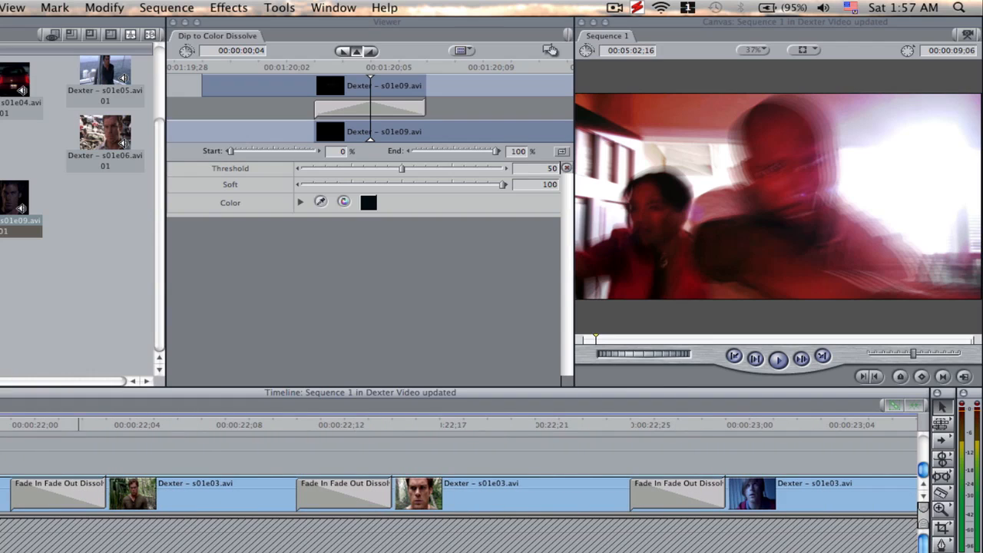
scroll(461, 469, "right", 15)
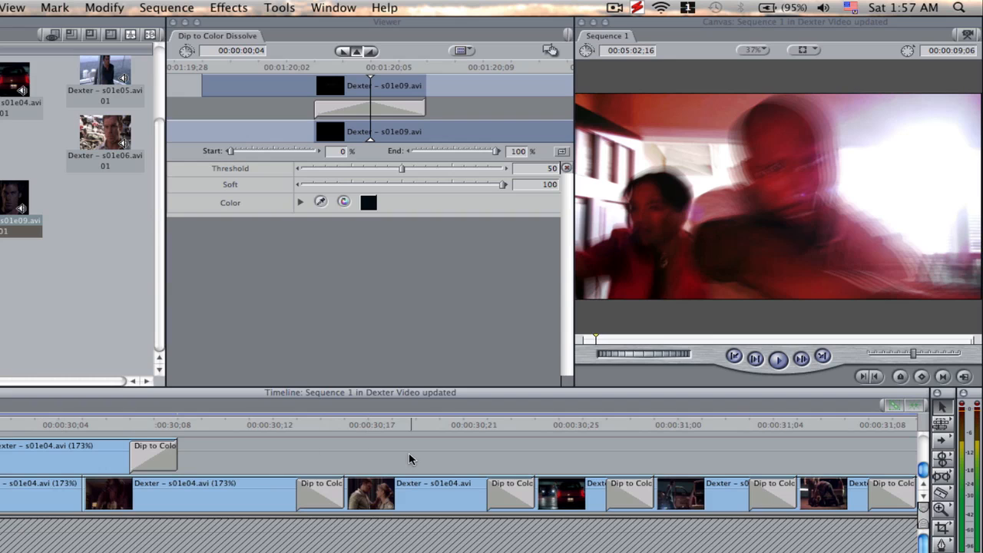
Step: Play Sequence 1 from 00:01:10;27 and stop at about 1 minute 21 seconds
scroll(461, 476, "right", 5)
scroll(461, 476, "right", 20)
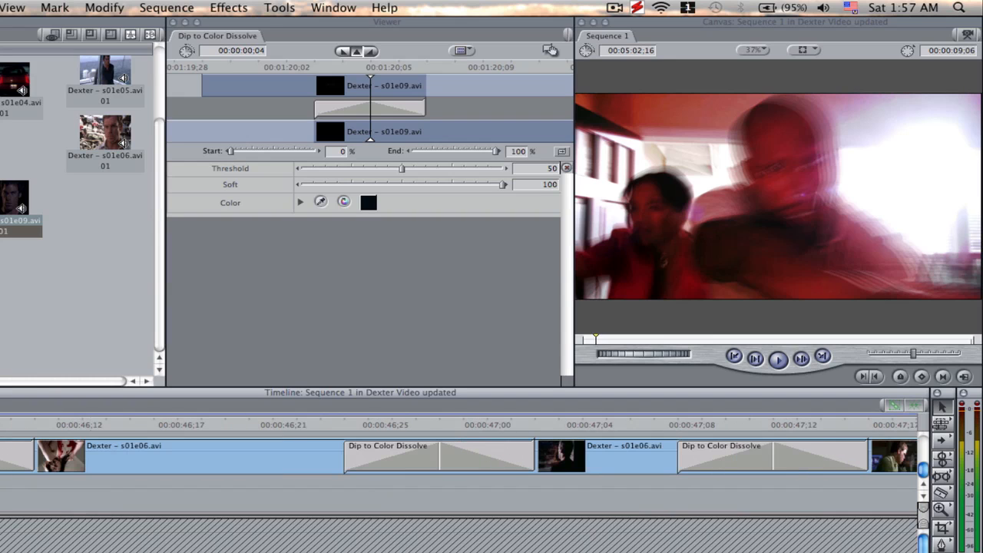
scroll(461, 476, "right", 20)
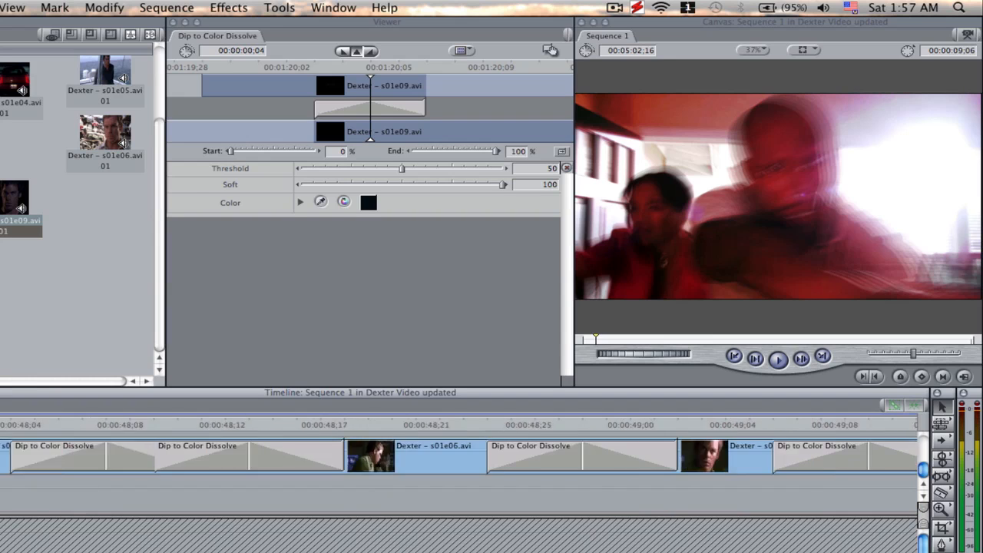
left_click(274, 425)
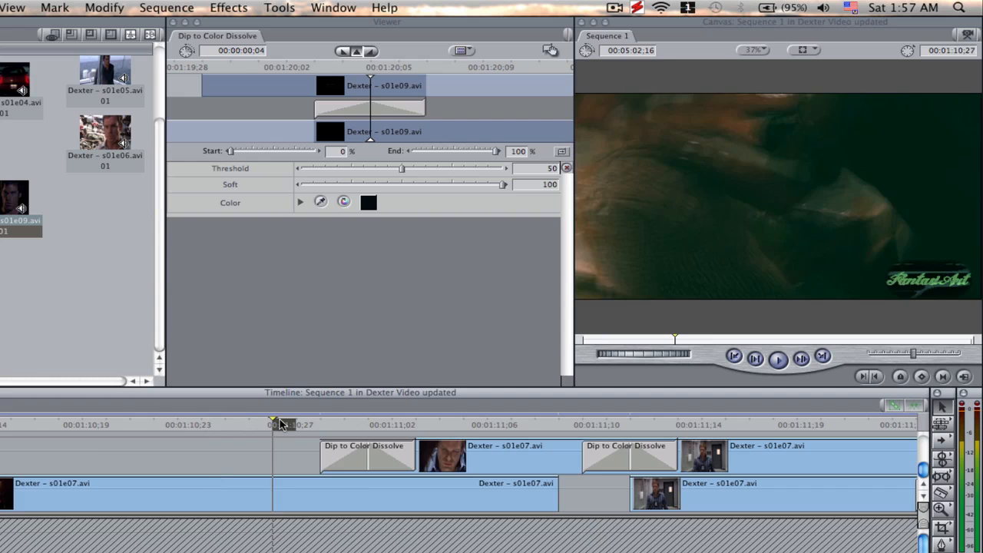
key("space")
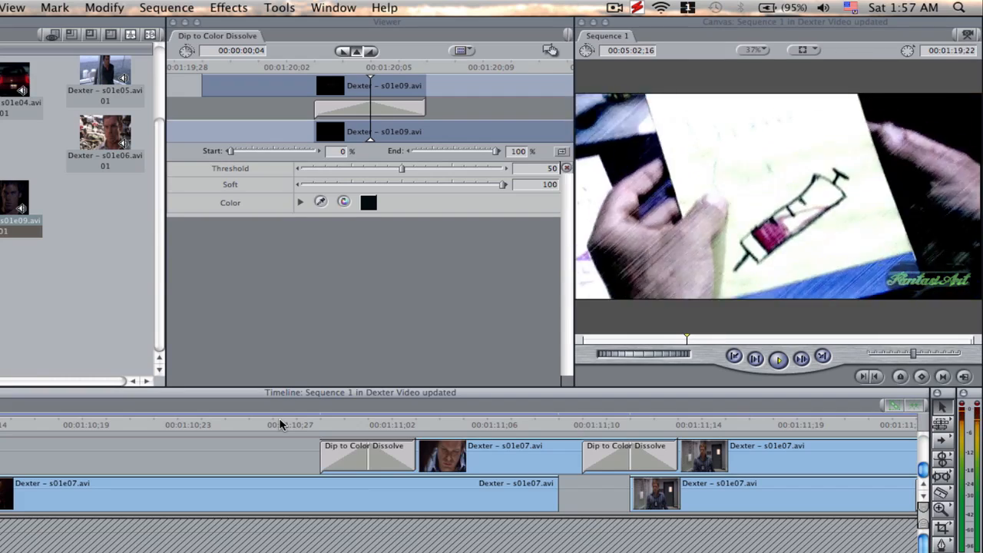
key("space")
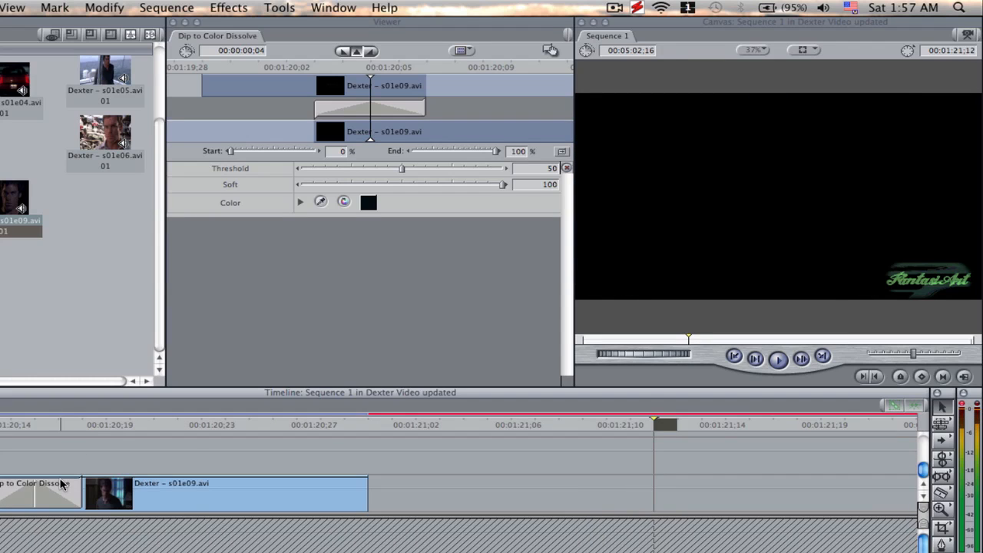
Step: Compare the frames at 00:01:18;28 and 00:01:19;09 in the two neighbouring Dexter - s01e09.avi clips, ending back on the first
scroll(62, 503, "left", 10)
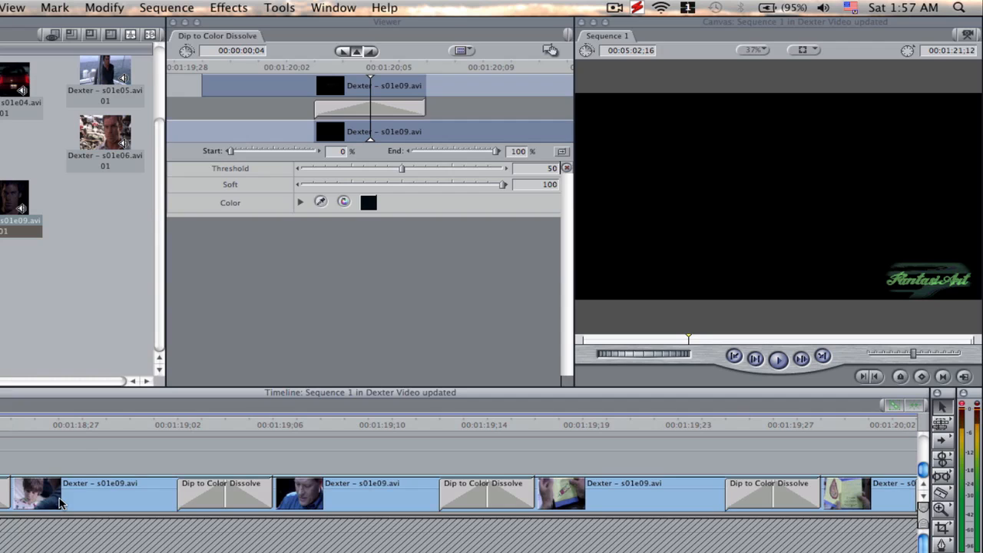
left_click(81, 425)
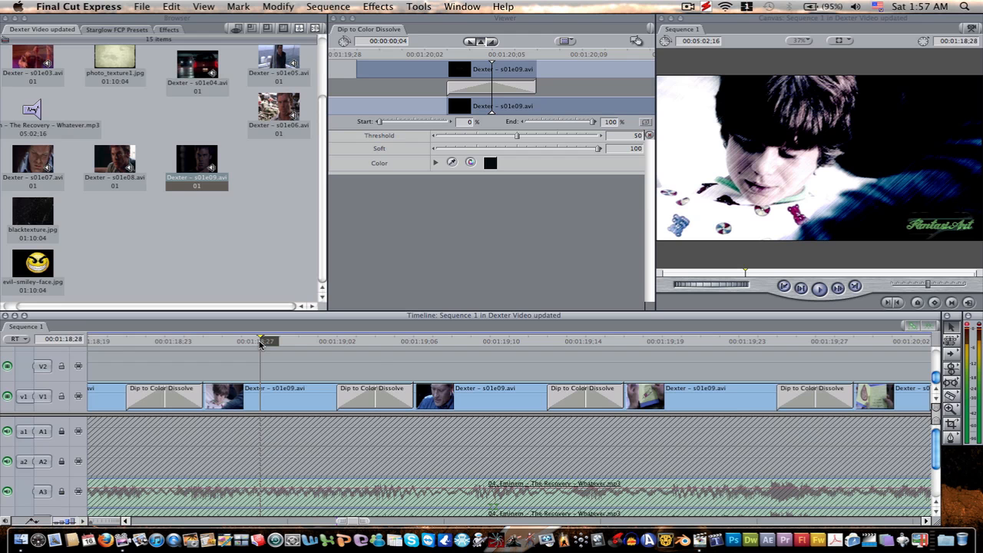
left_click(467, 341)
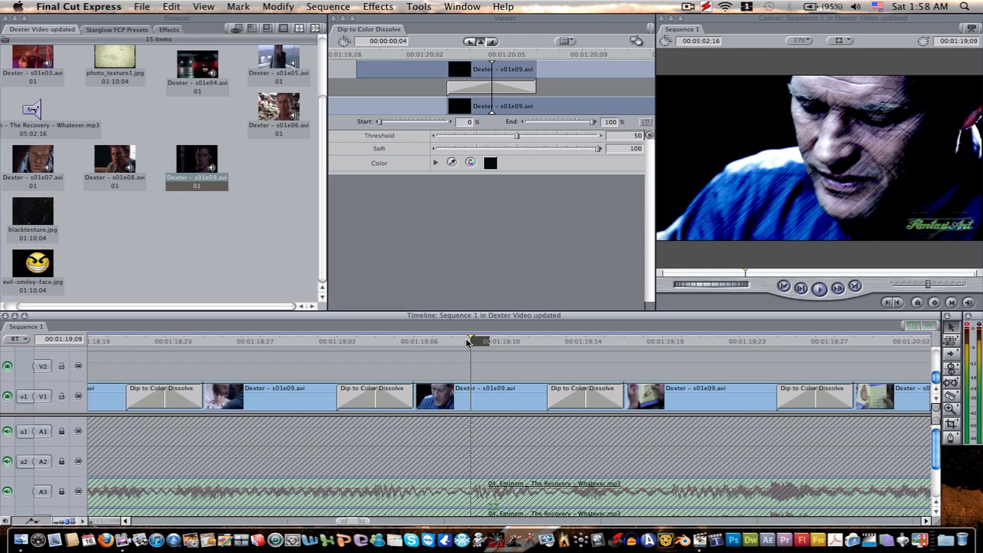
left_click(262, 342)
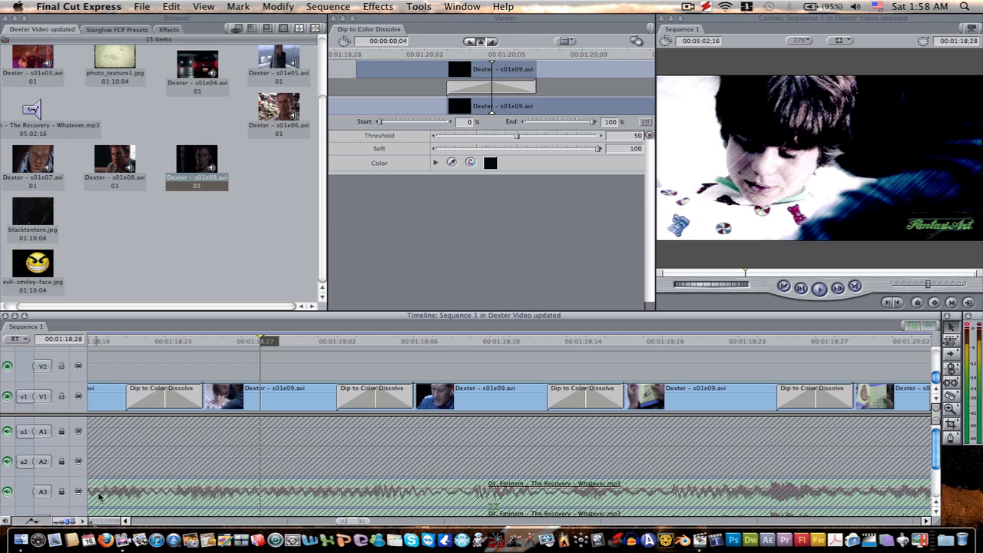
Step: Browse the installed video filters, from Image Control down to the SUGARfx groups and back up to FxFactory Pro Stylize
left_click(125, 521)
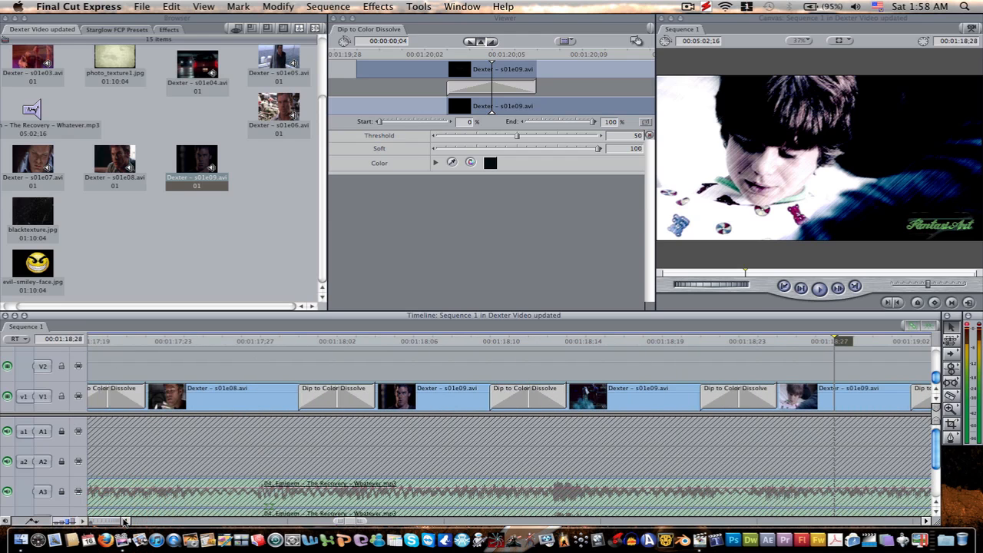
left_click(124, 521)
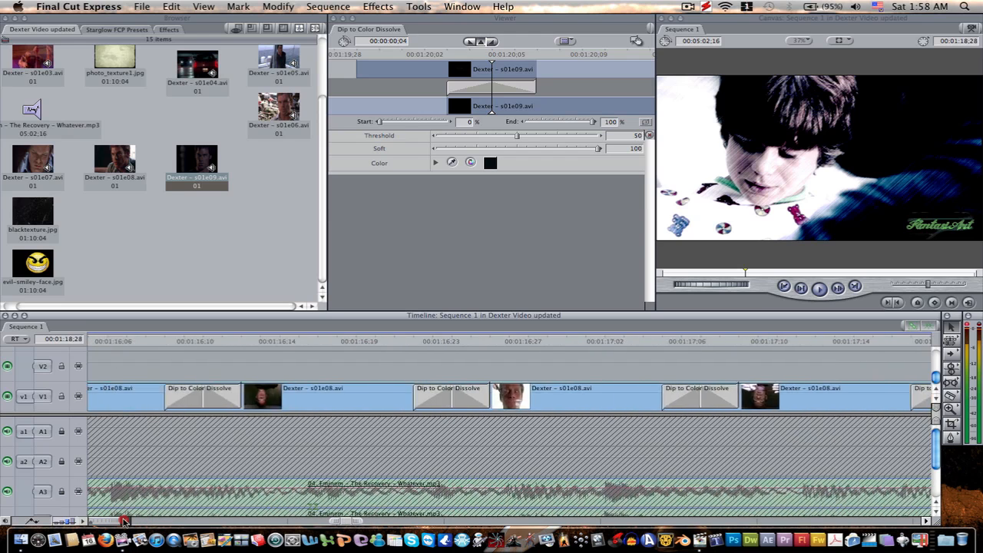
left_click(169, 30)
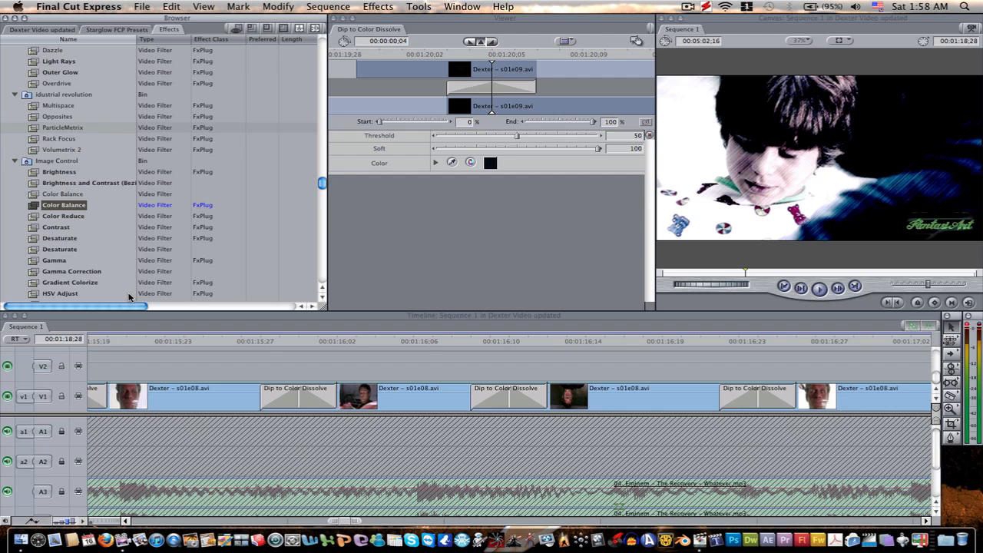
left_click(126, 522)
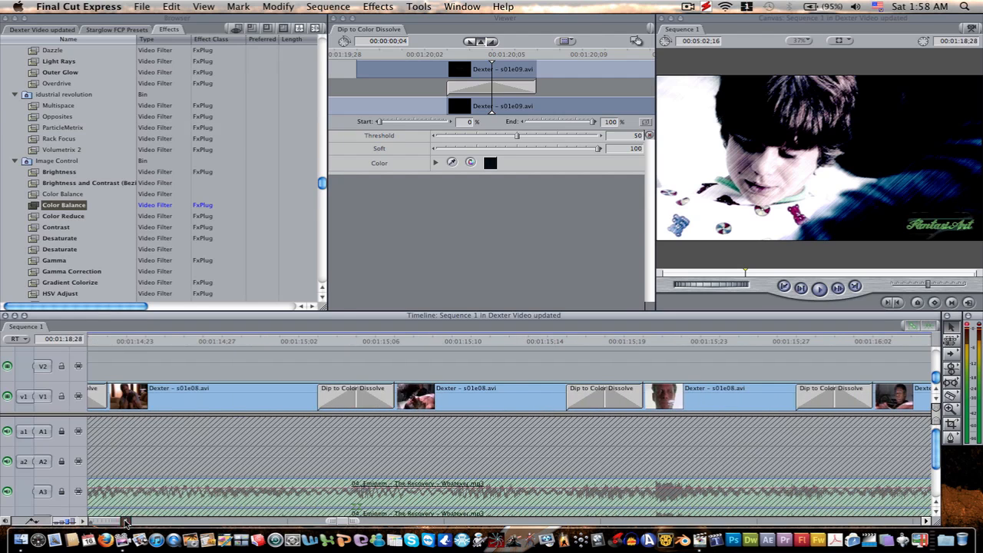
scroll(123, 236, "down", 3)
scroll(123, 237, "down", 10)
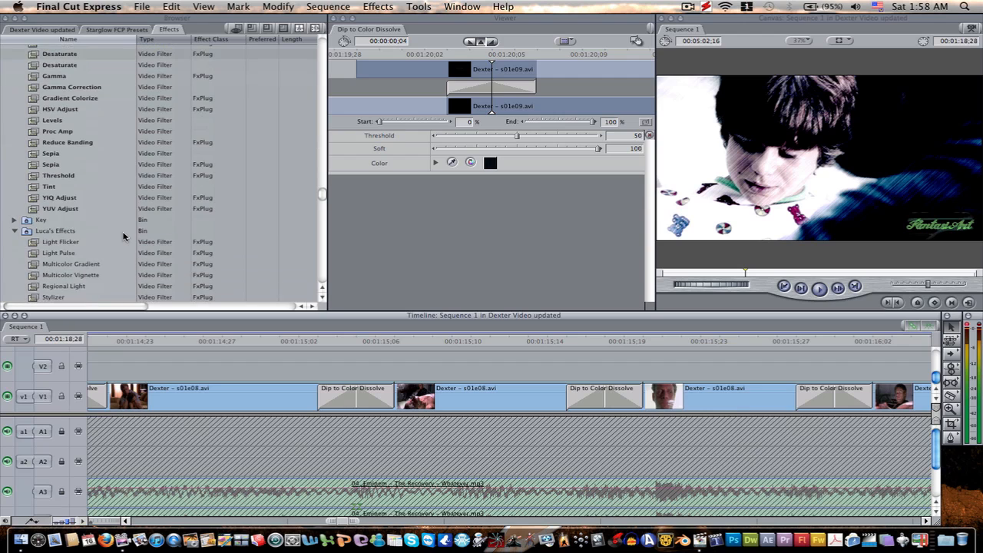
scroll(123, 236, "up", 12)
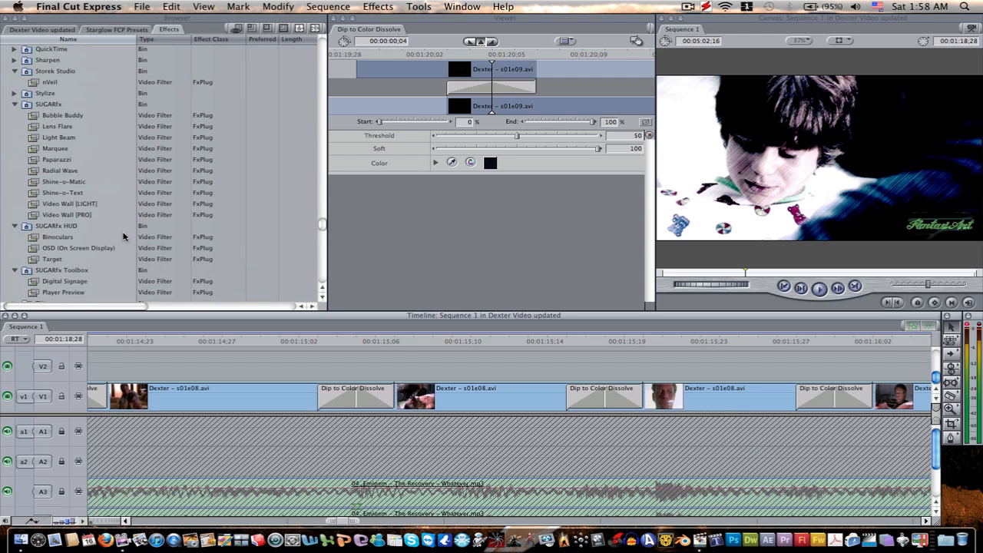
scroll(123, 237, "up", 10)
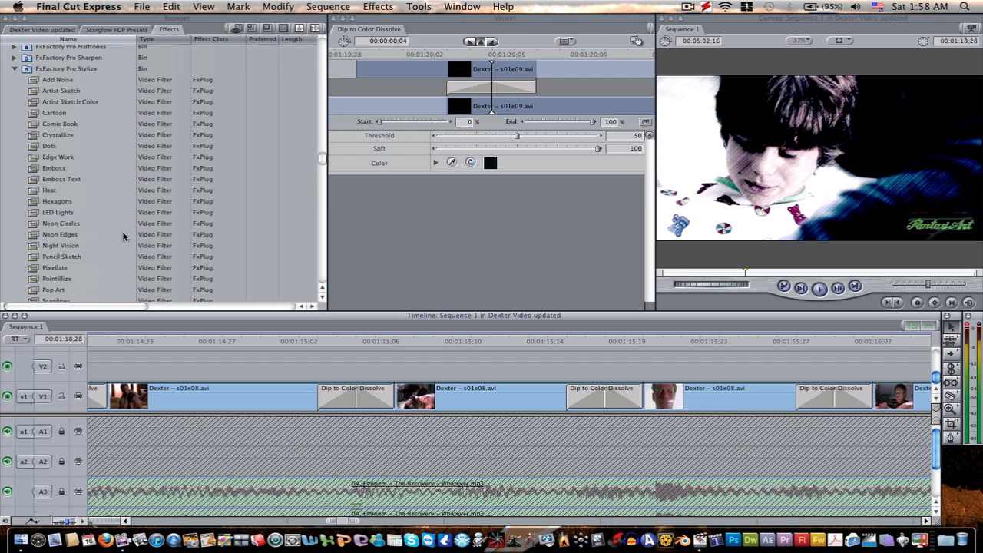
scroll(123, 236, "up", 5)
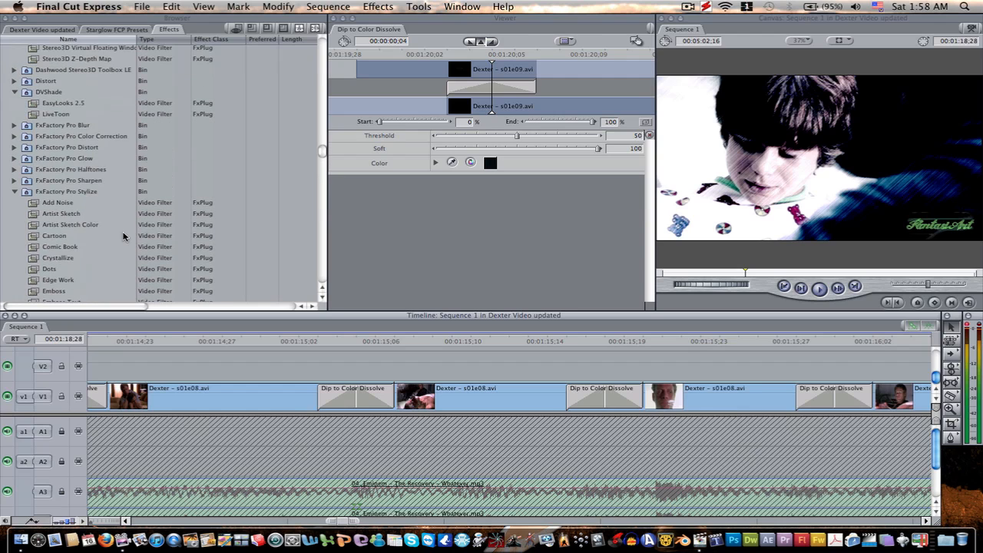
Step: Open the Dexter - s01e08.avi clip at 00:01:14;26 and examine its motion blur settings and the scale keyframes at 00:01:14;22 and 00:01:14;27
left_click(187, 342)
scroll(68, 252, "down", 3)
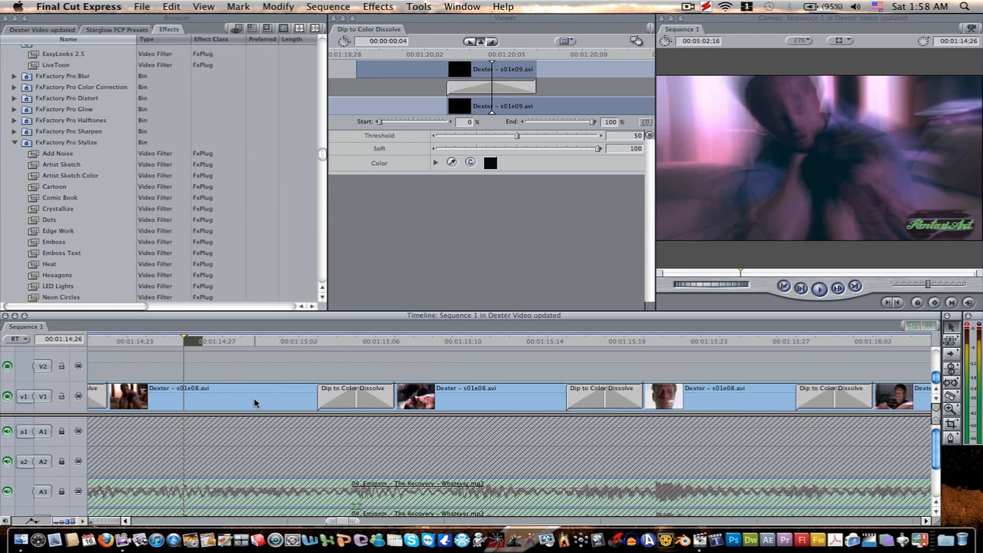
double_click(246, 400)
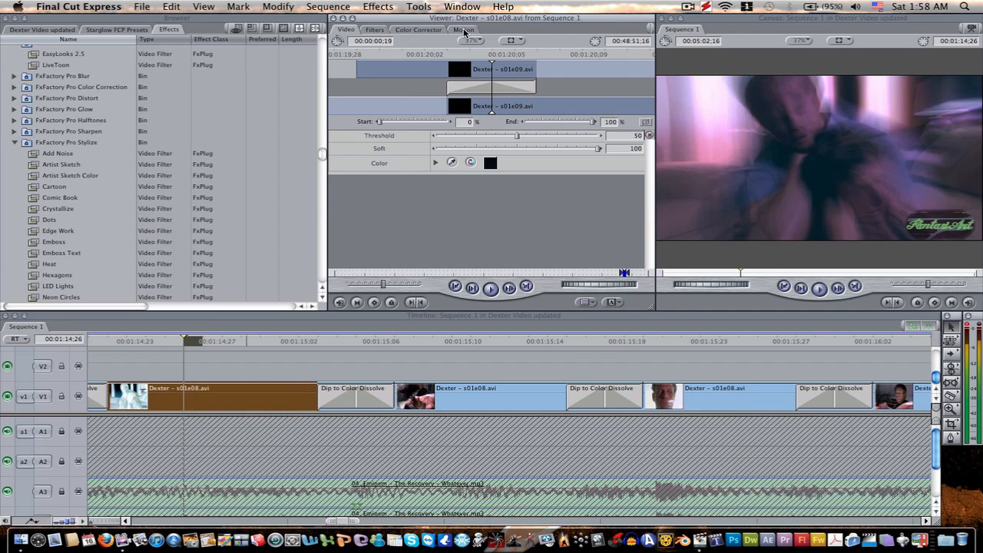
left_click(464, 31)
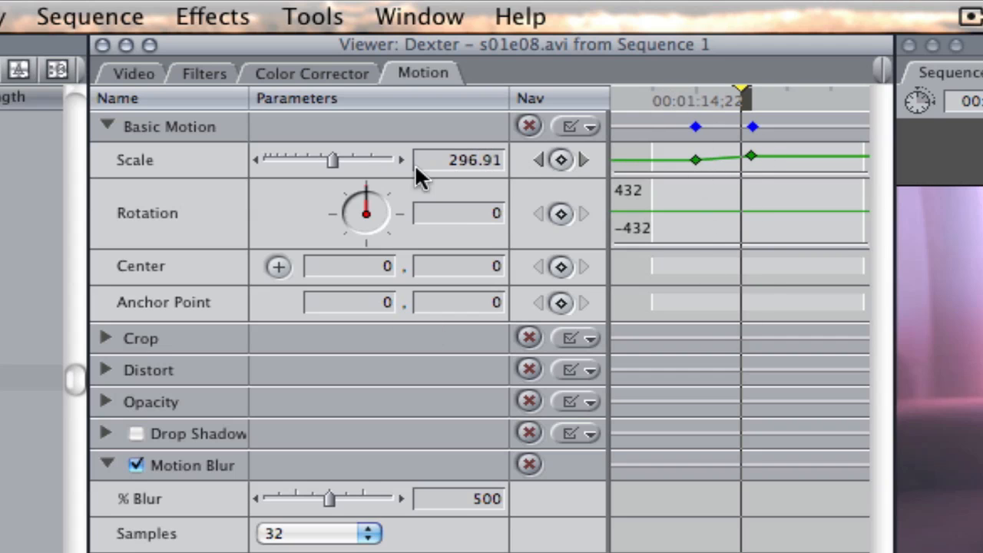
left_click(693, 102)
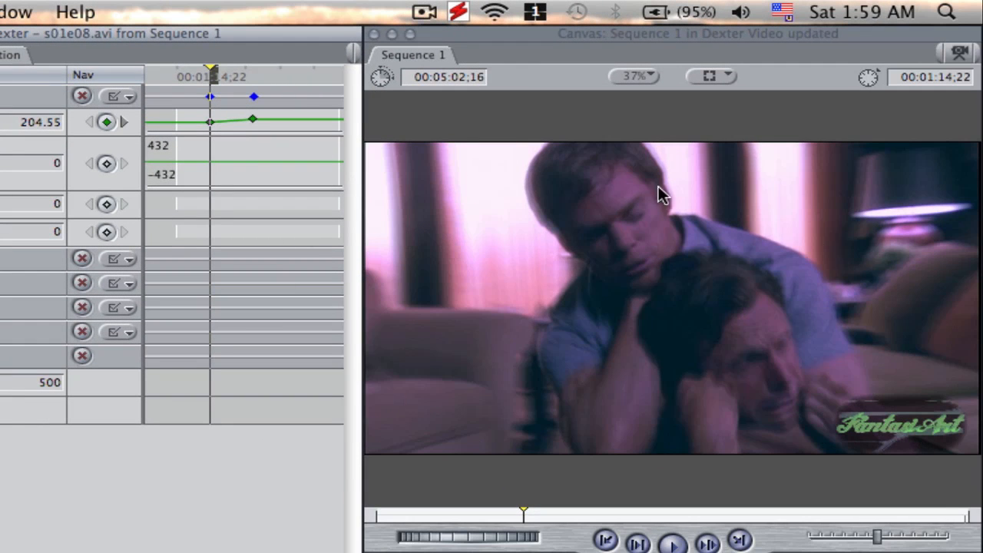
left_click(254, 77)
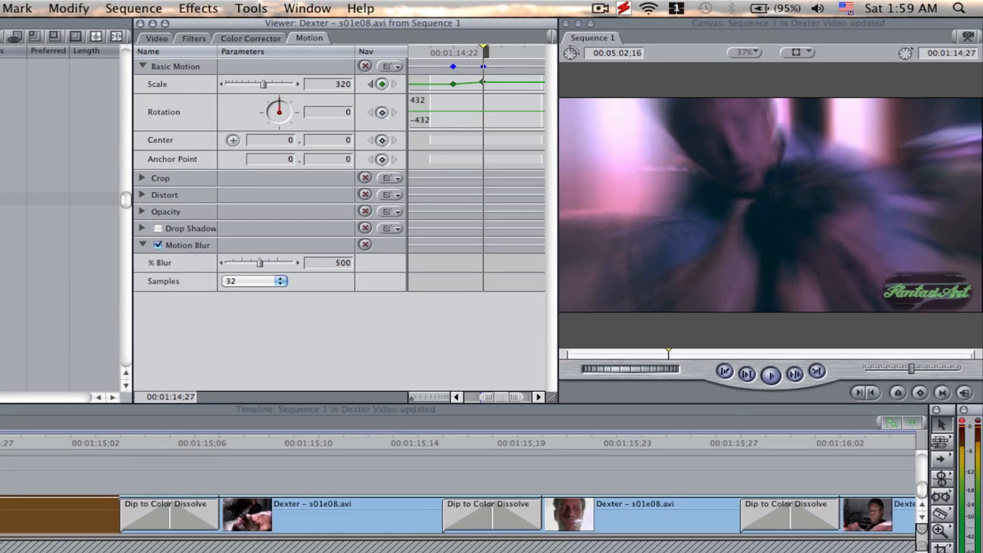
Step: Look back through the timeline to about 1 minute 9 seconds, viewing the Dexter - s01e07.avi frame at 00:01:10;07
scroll(461, 491, "left", 8)
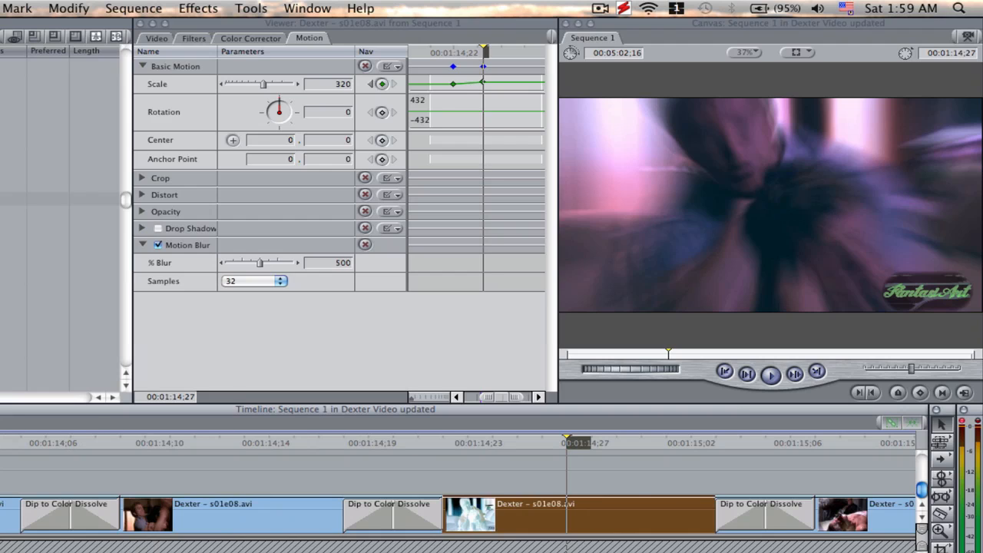
left_click(128, 521)
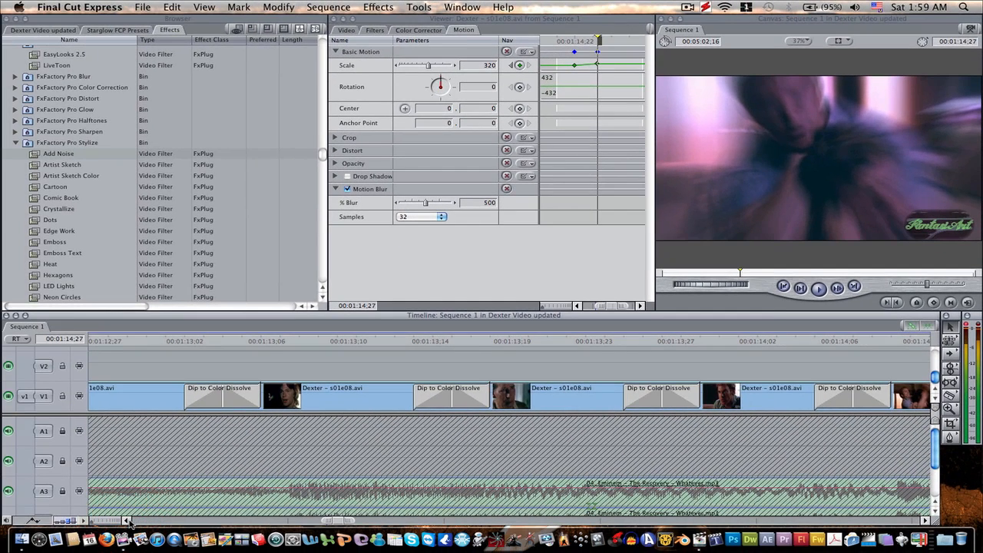
left_click(128, 521)
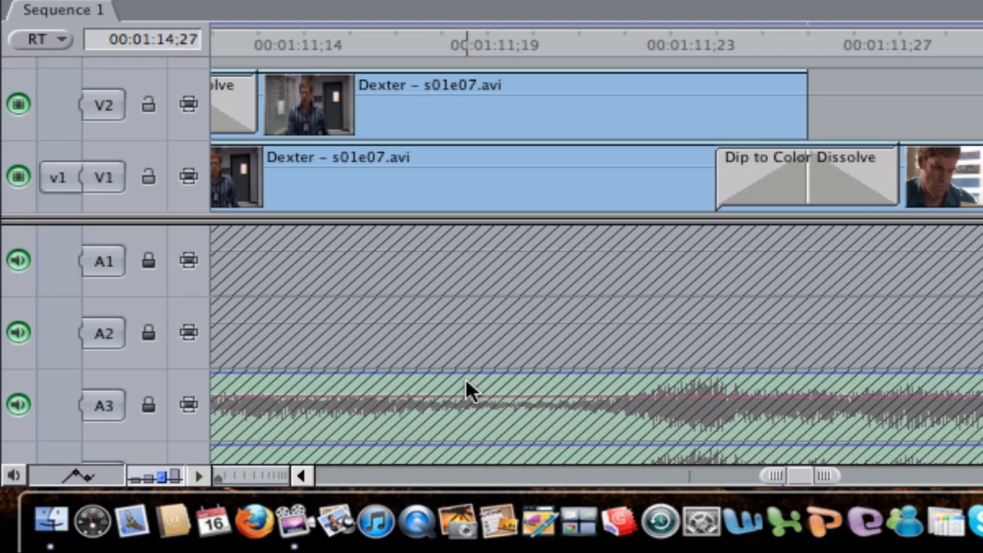
left_click(305, 477)
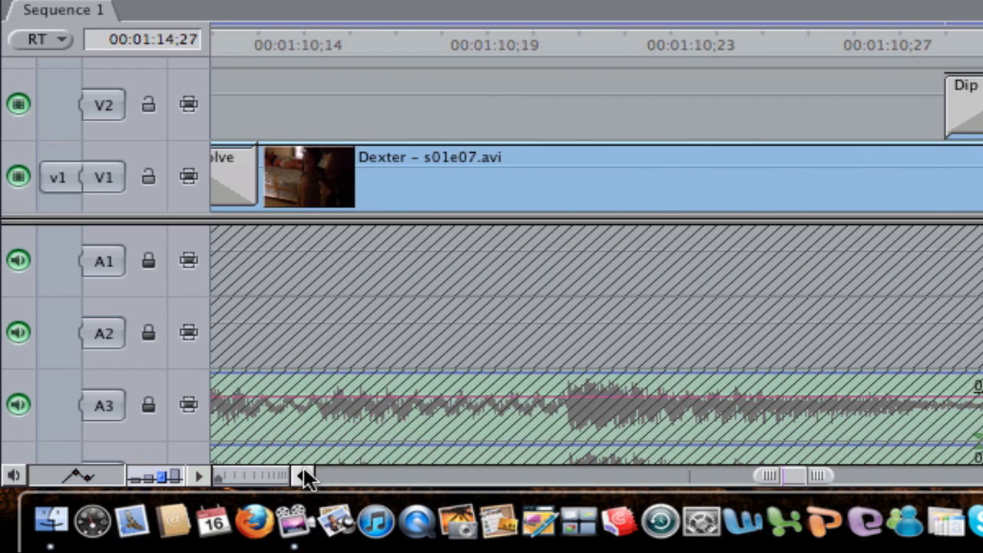
left_click(305, 477)
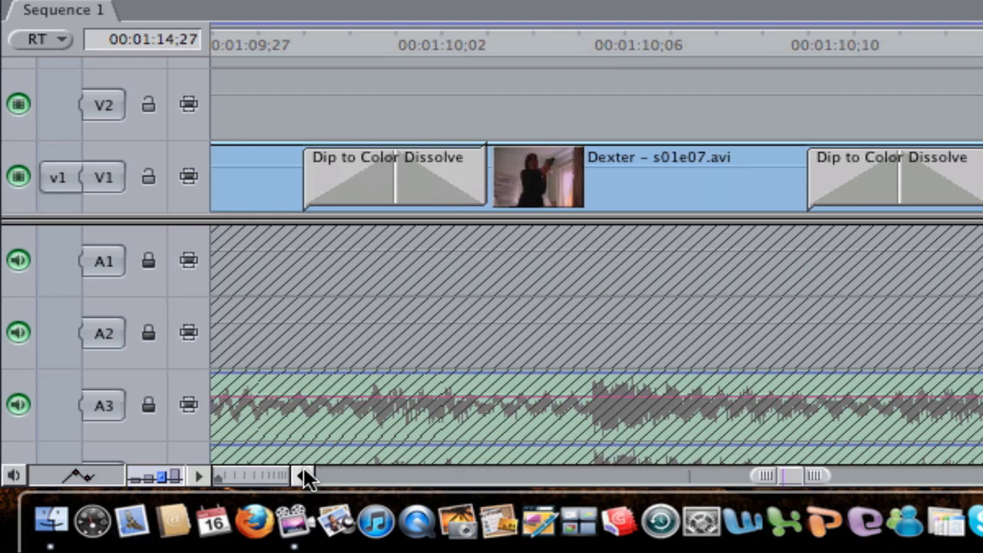
left_click(657, 49)
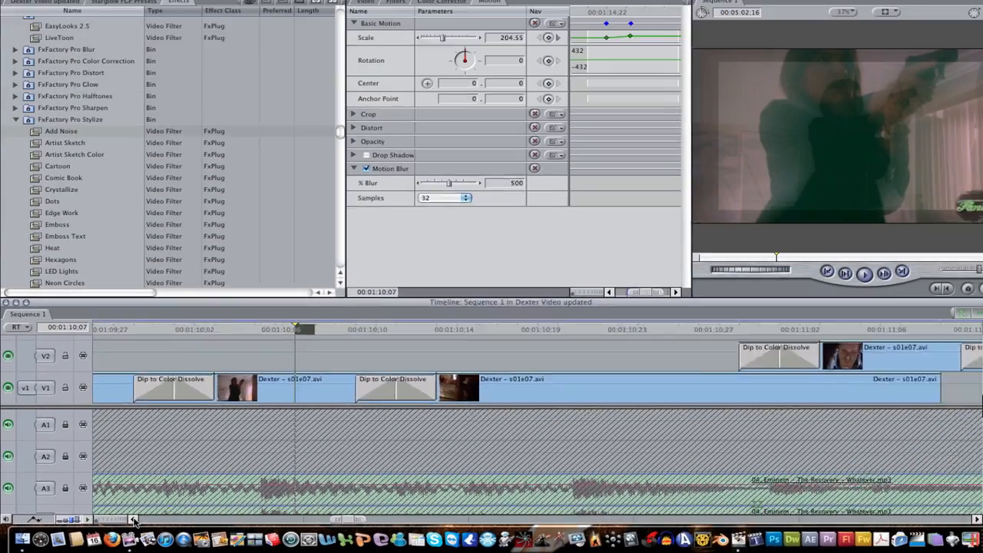
left_click(306, 475)
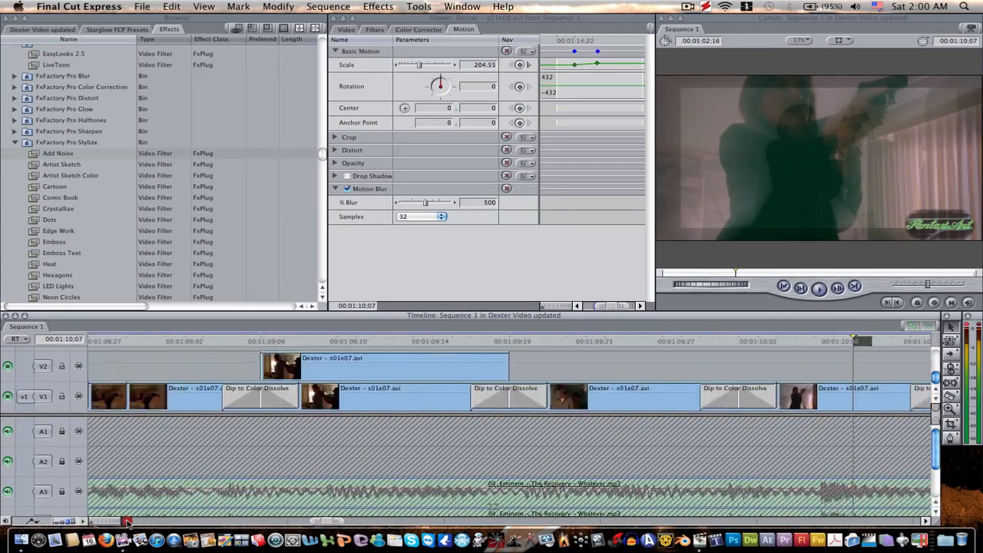
Step: Examine the Dexter - s01e06.avi clips and dissolves between about 41 and 46 seconds and view the frame at 00:00:46;16
left_click_drag(127, 521, 157, 521)
left_click_drag(308, 521, 184, 498)
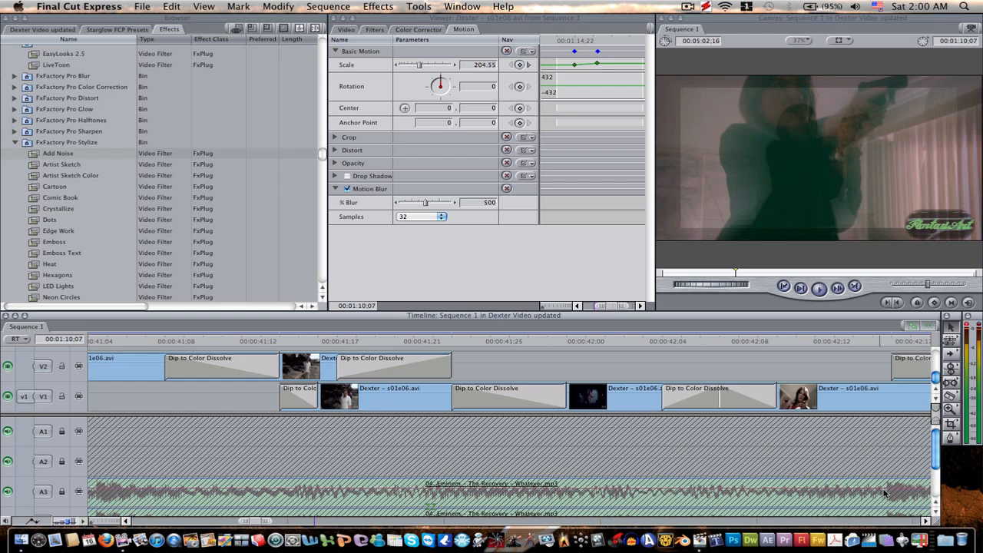
left_click(927, 521)
left_click(927, 521)
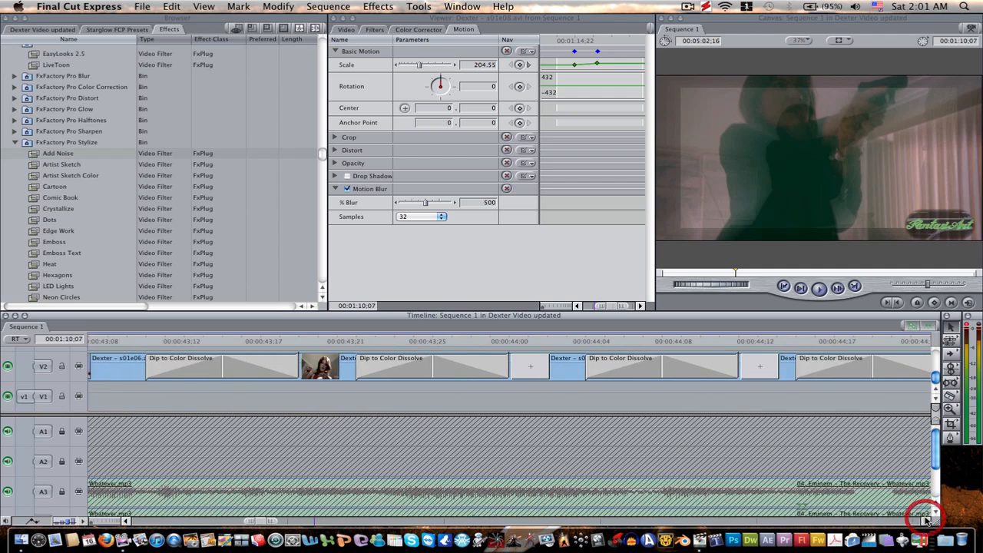
left_click(927, 521)
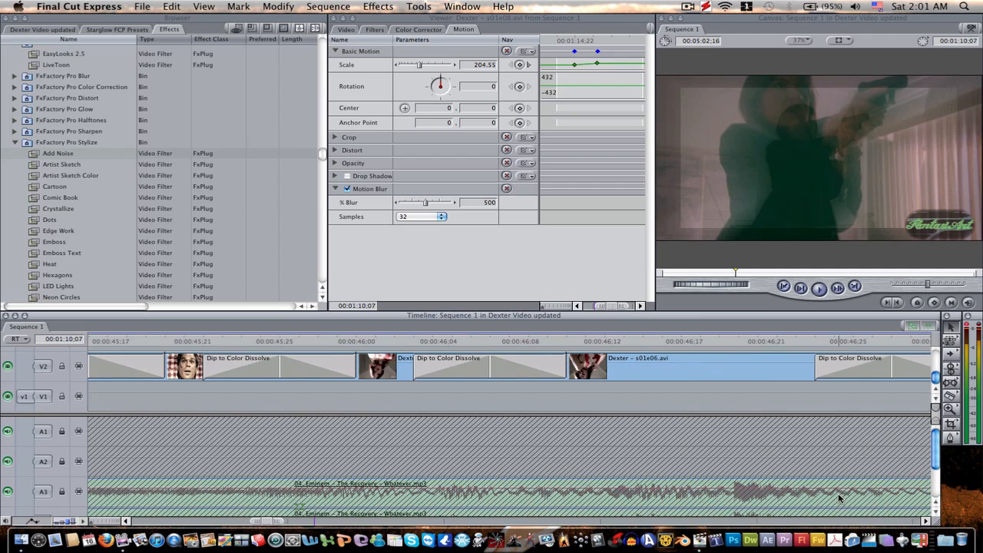
left_click(656, 344)
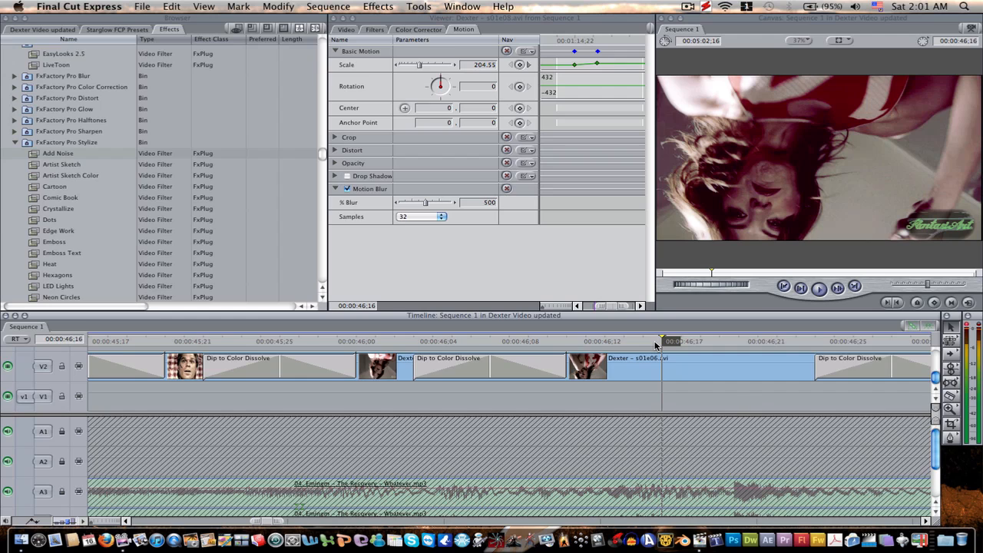
Step: Browse the installed video transitions up to the Dissolve group and view the Dip to Color Dissolve frame at 00:00:46;07
left_click(39, 31)
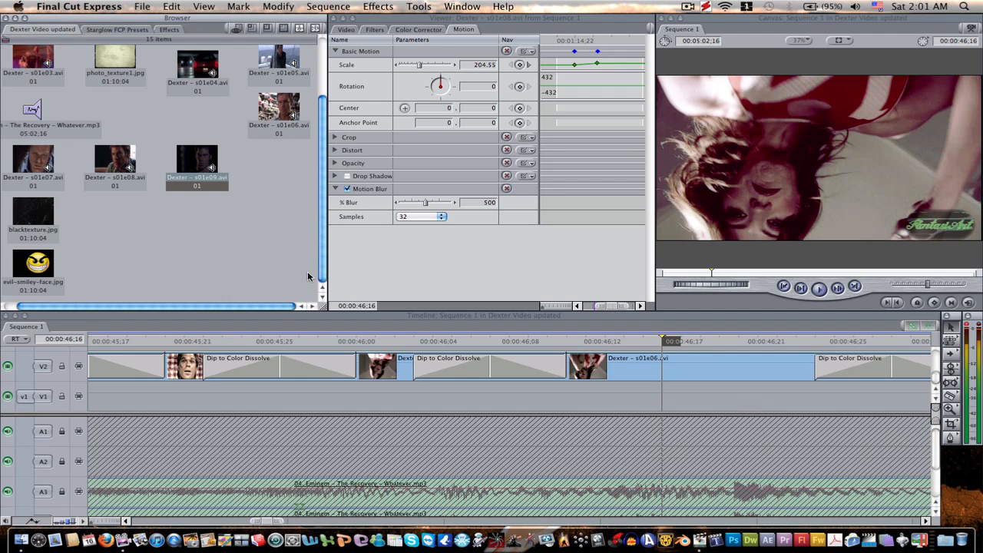
left_click(170, 30)
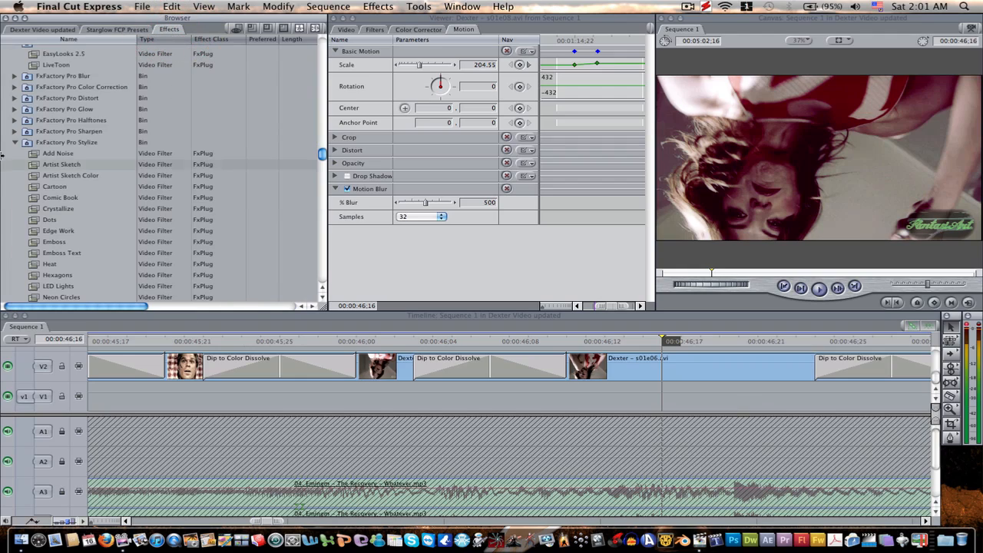
scroll(9, 185, "up", 15)
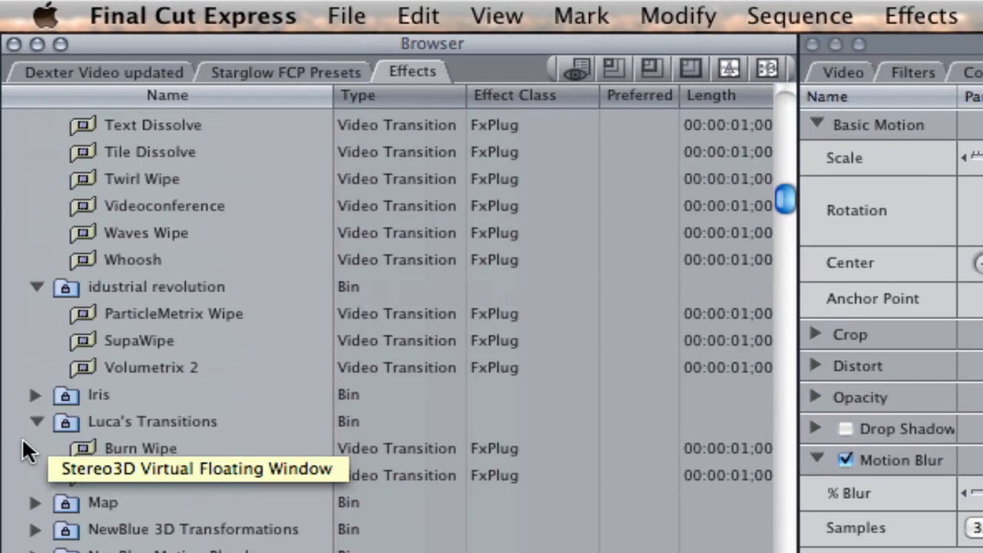
scroll(23, 451, "up", 10)
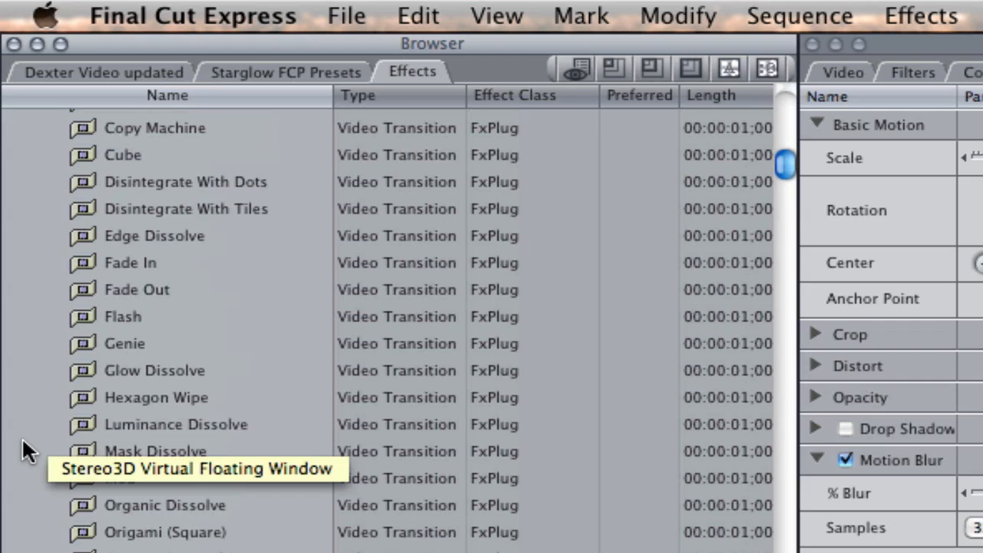
scroll(23, 451, "up", 15)
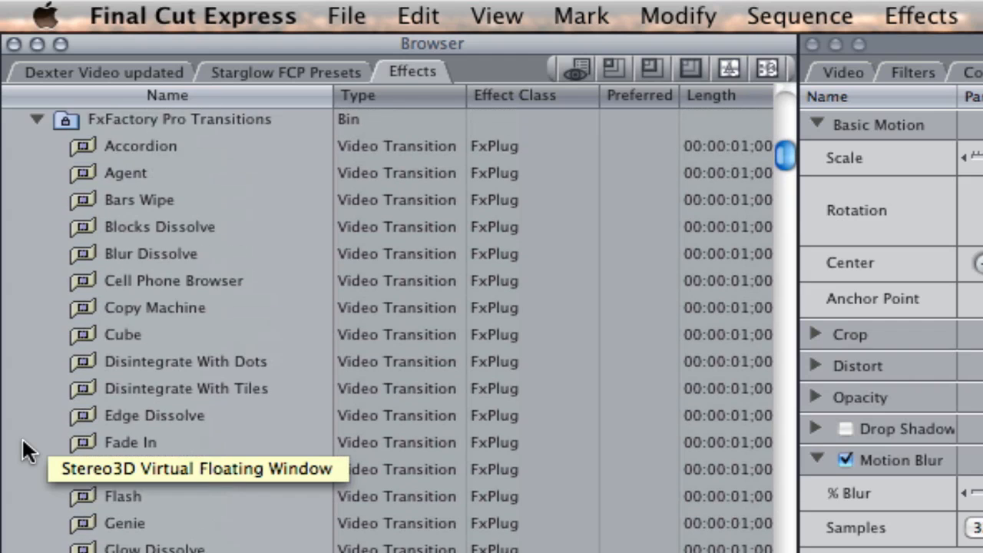
left_click(33, 431)
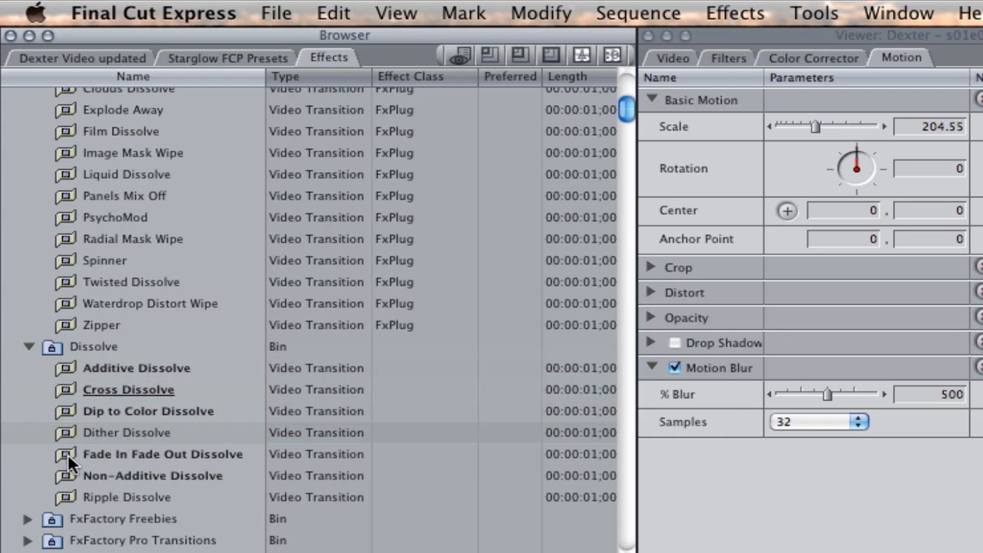
left_click(68, 455)
left_click(124, 412)
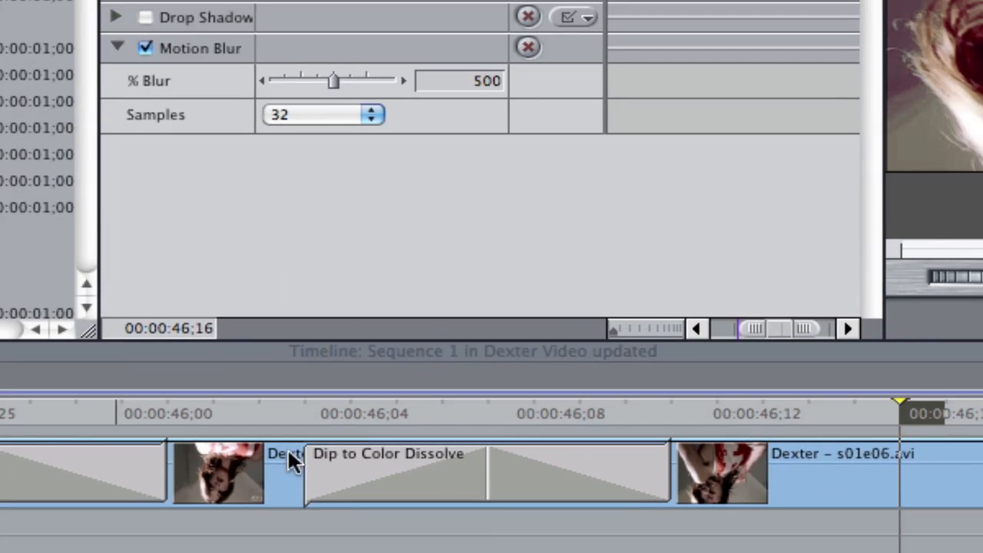
left_click(486, 413)
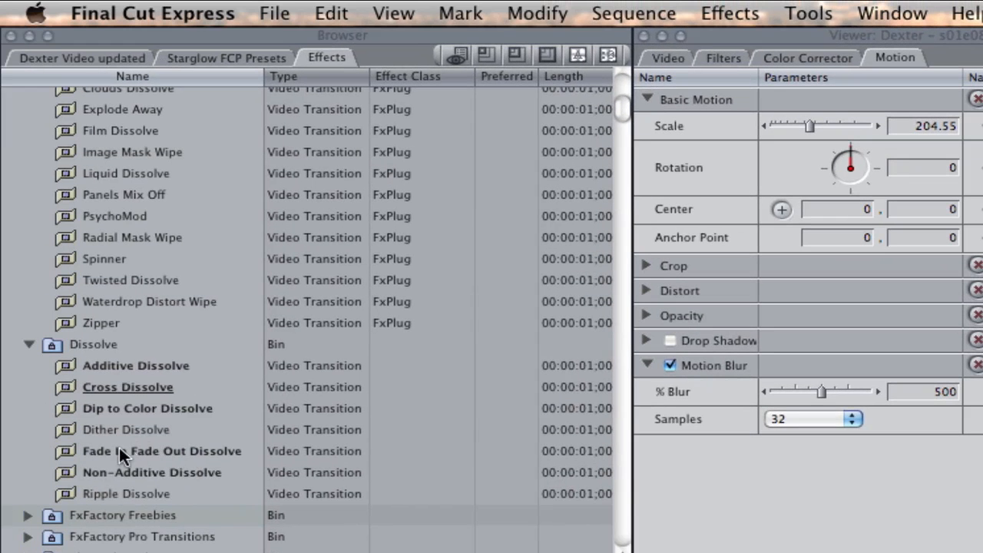
left_click(122, 449)
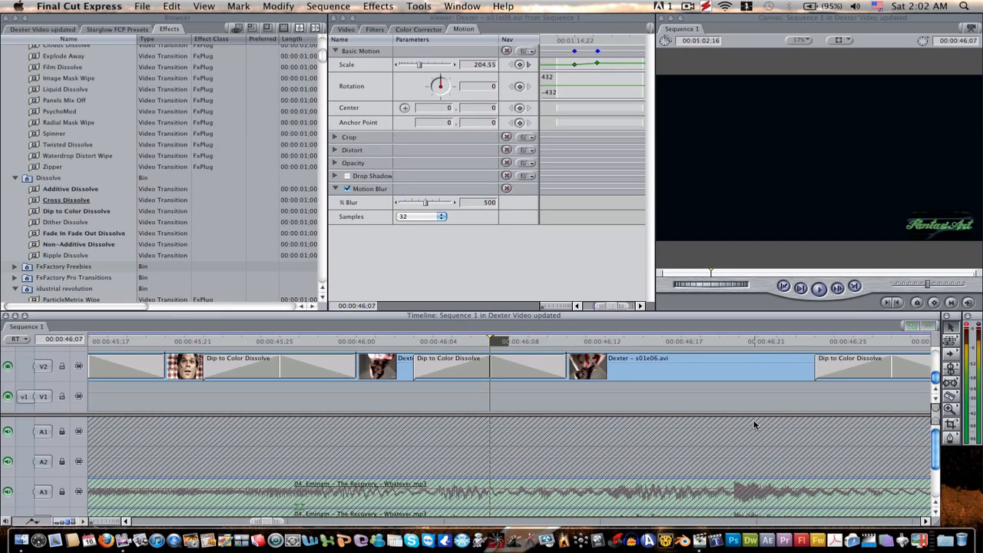
Step: Look through the Dexter - s01e06.avi clips and dissolves from about 46 to 50 seconds and view the frame at 00:00:49;16
left_click(928, 522)
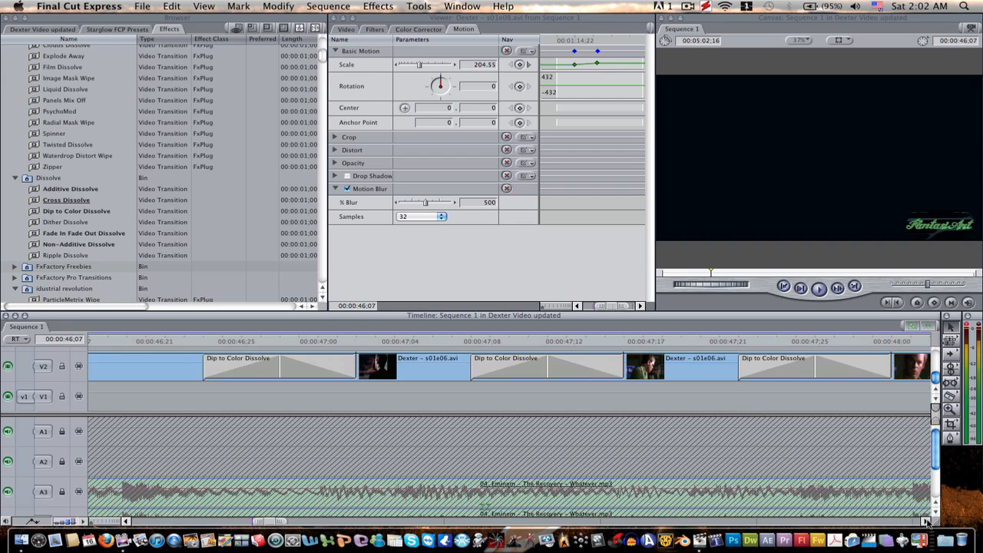
left_click(927, 522)
left_click(928, 522)
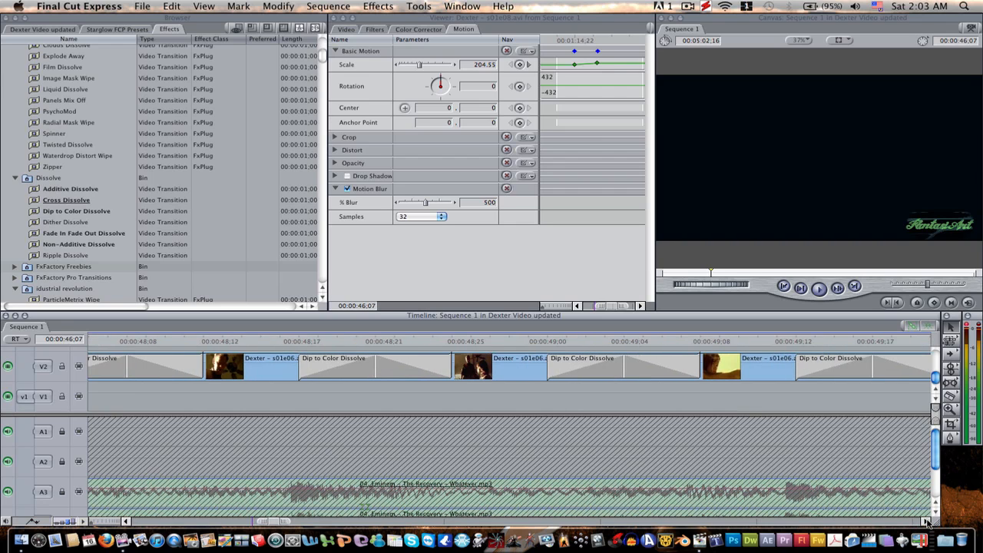
left_click(928, 522)
left_click(928, 521)
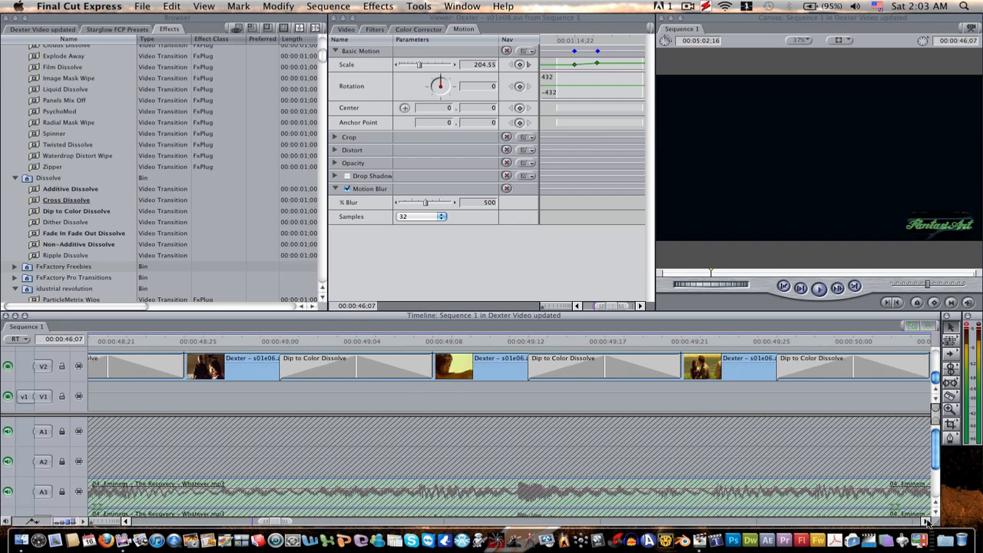
left_click(580, 340)
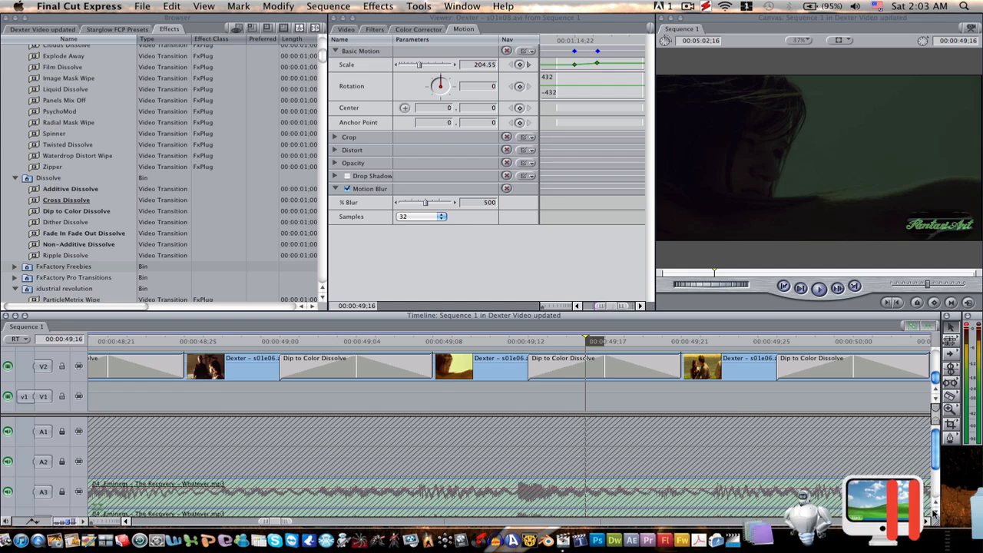
Step: Continue through the s01e06 clips from about 50 to 53 seconds and view the frame at 00:00:53;10
left_click(927, 521)
left_click(926, 522)
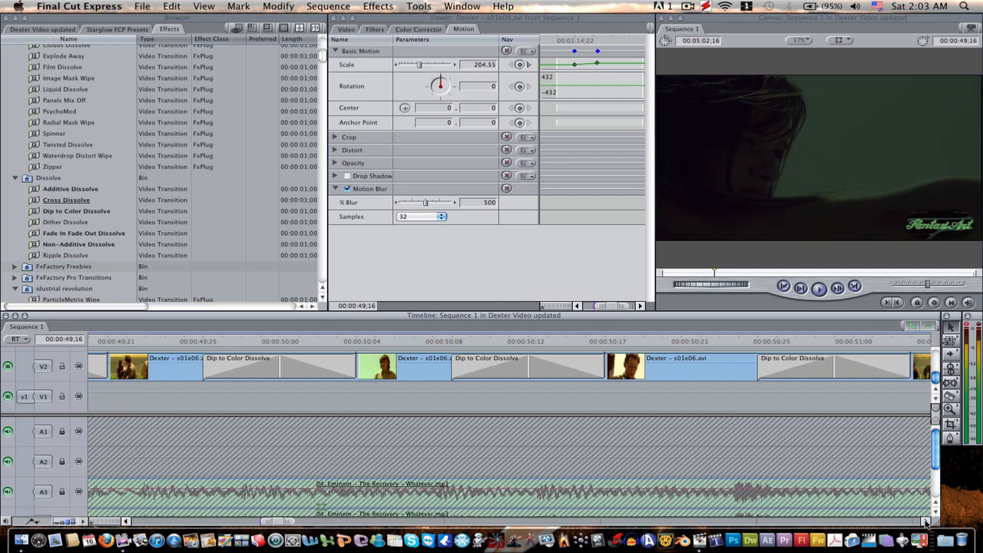
left_click(926, 522)
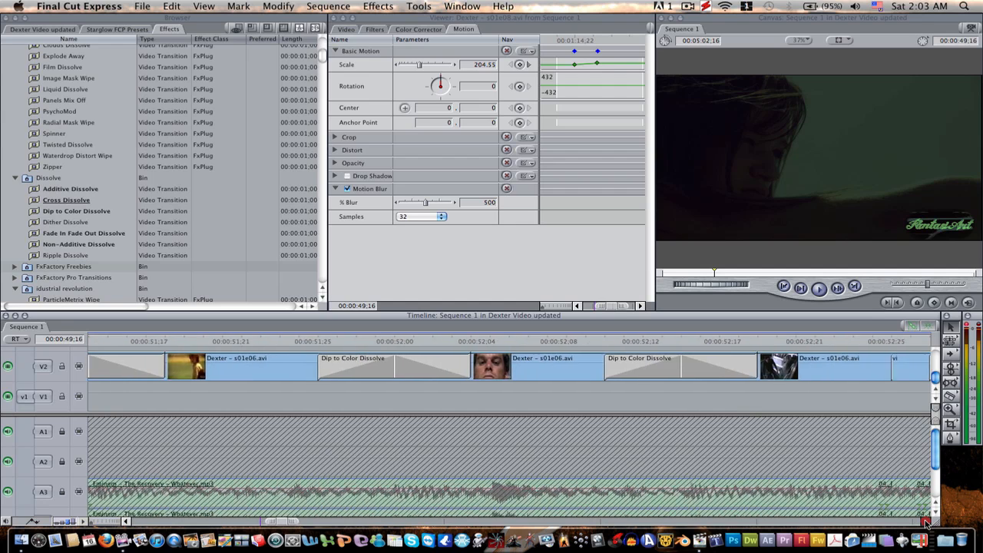
left_click(547, 341)
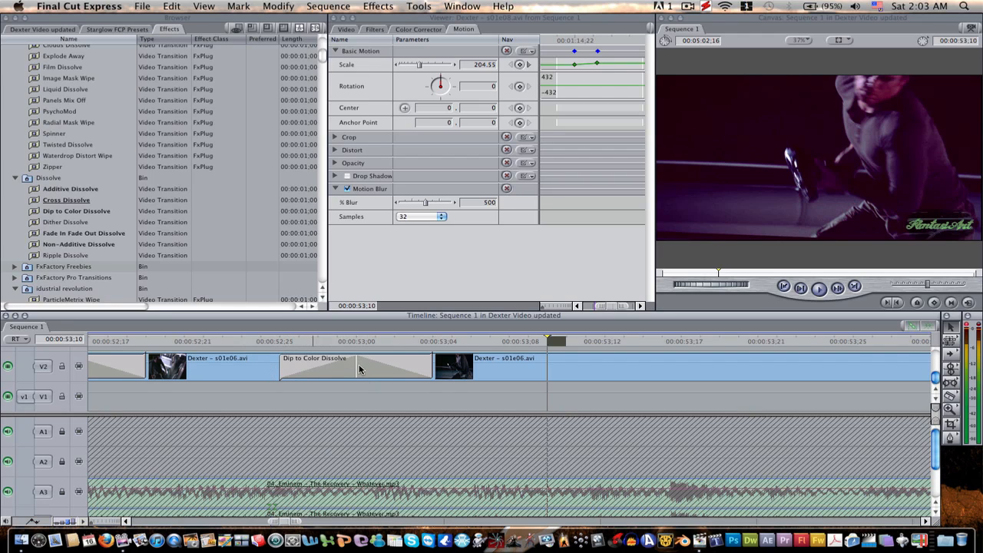
Step: Play the Dip to Color Dissolve between the s01e06 clips, starting from 00:00:52;25
left_click(348, 342)
left_click(259, 341)
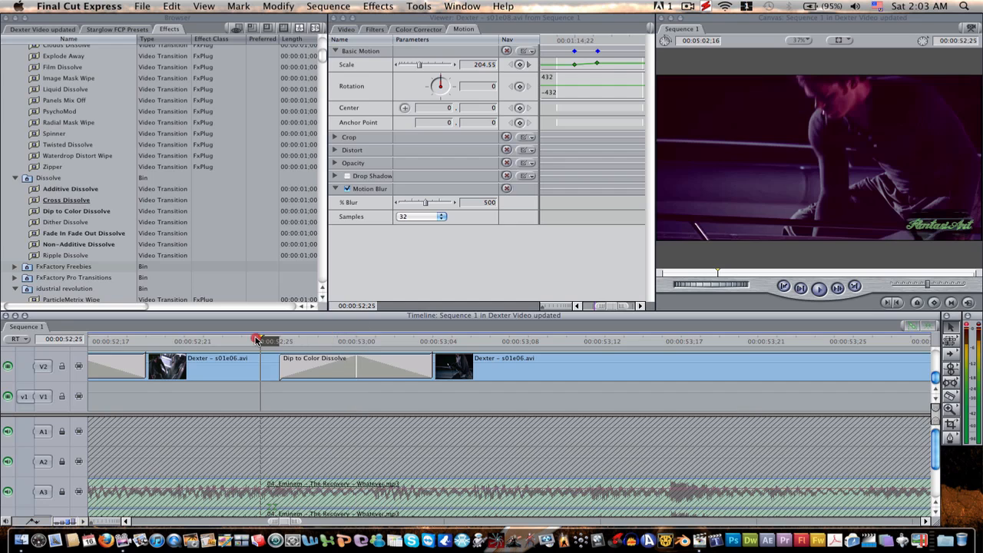
key("space")
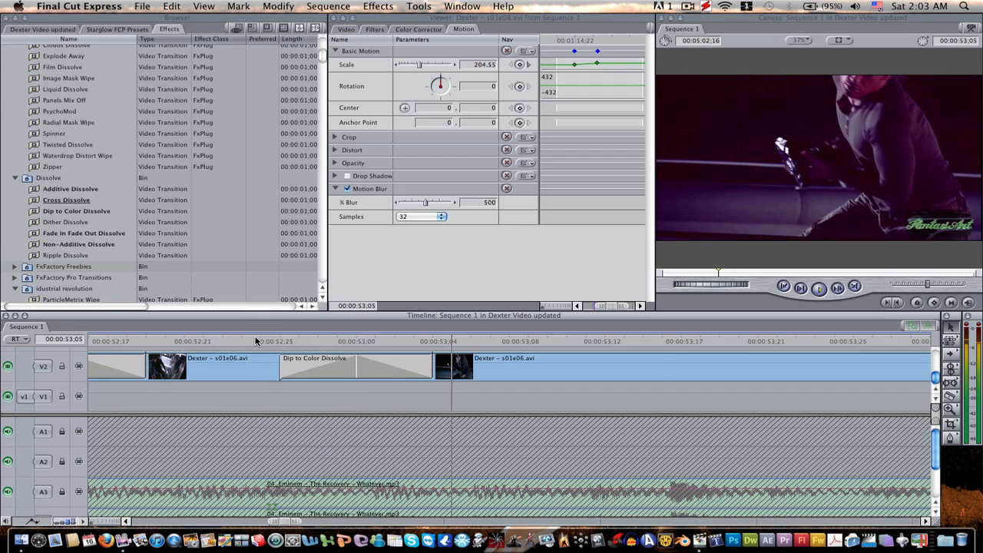
key("space")
Step: Play the sequence from about 52 to 55 seconds and view the Dexter - s01e06.avi frame at 00:00:54;25
left_click(127, 520)
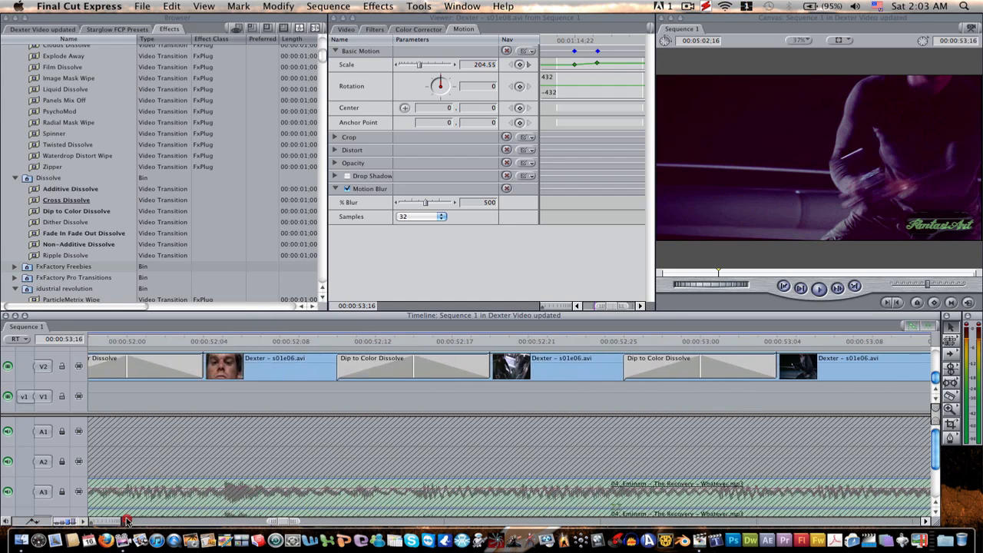
left_click(353, 343)
key("space")
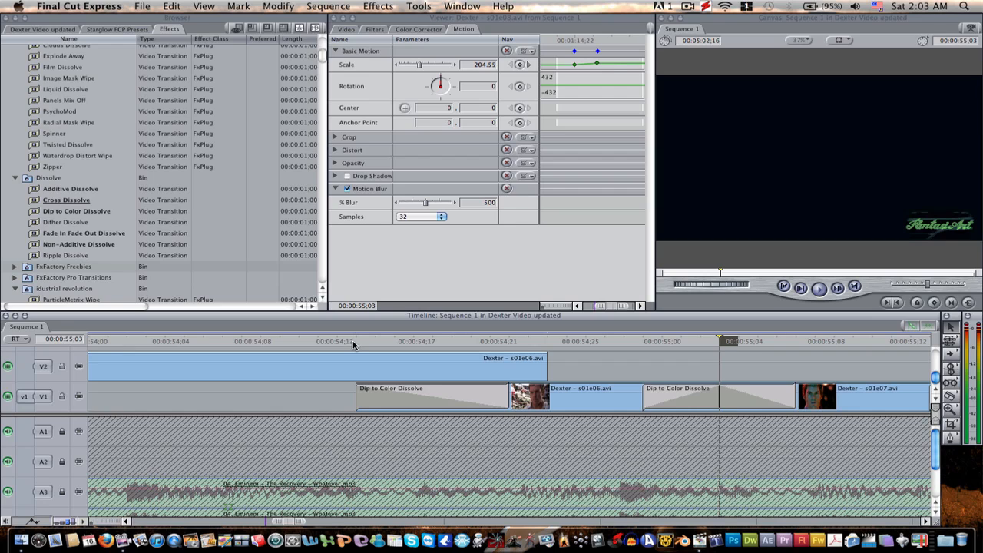
left_click(566, 342)
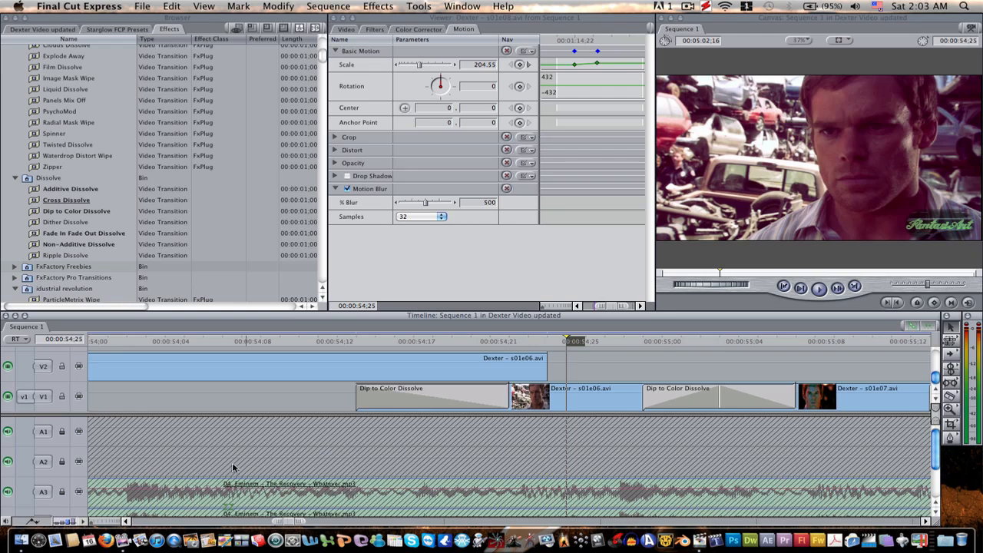
Step: Look back to the dissolves at about 45 seconds, go forward through the s01e06 clips and view the frame at 00:00:53;06
left_click(127, 523)
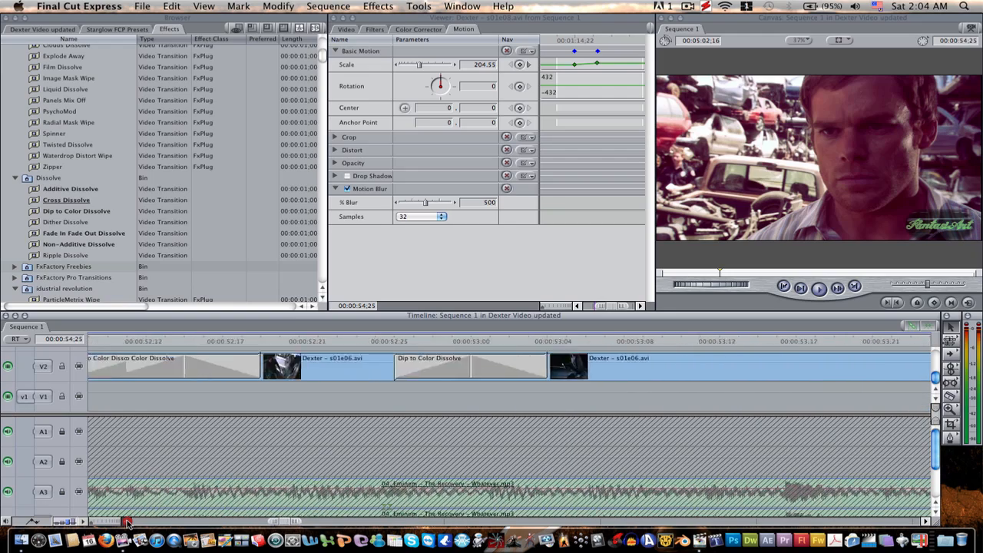
left_click_drag(127, 523, 127, 522)
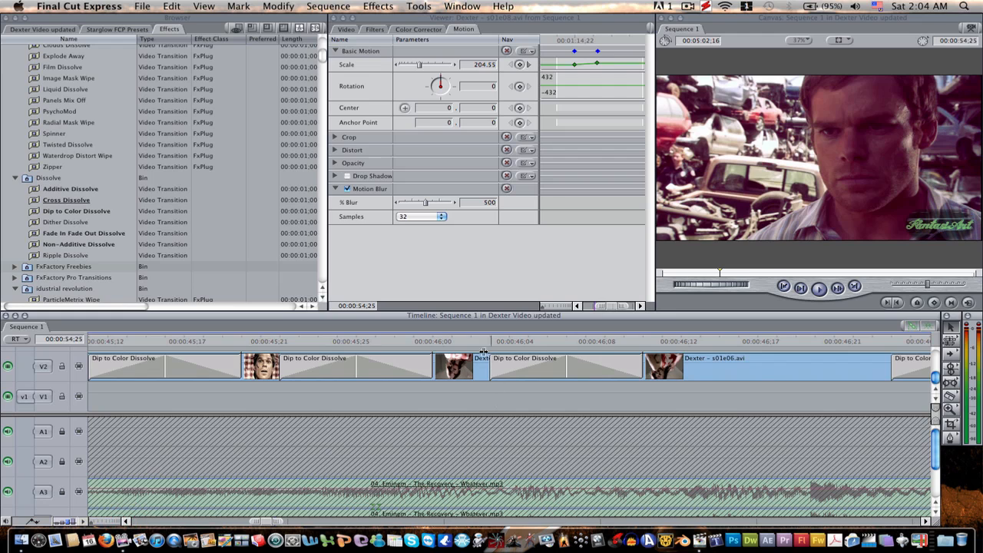
left_click(924, 522)
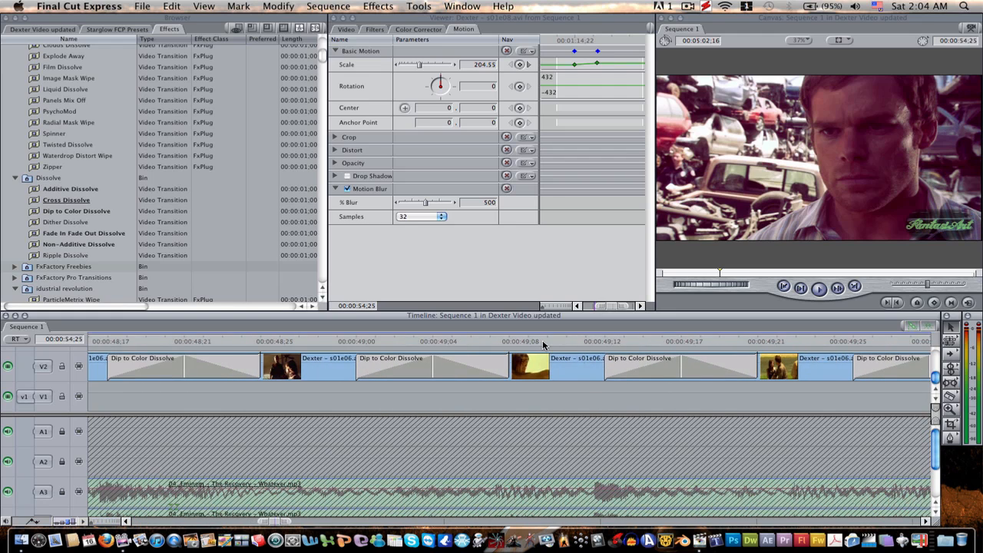
left_click(924, 521)
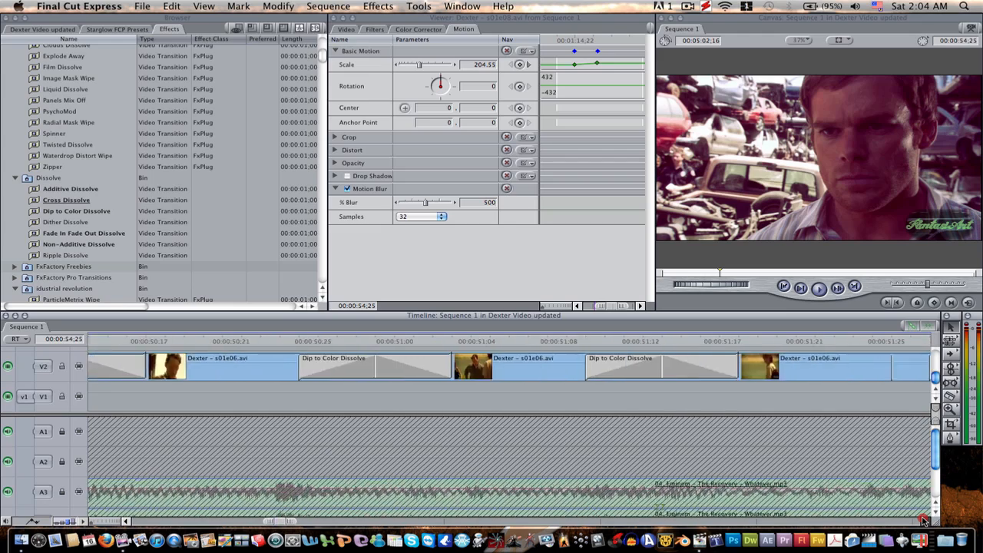
left_click(548, 341)
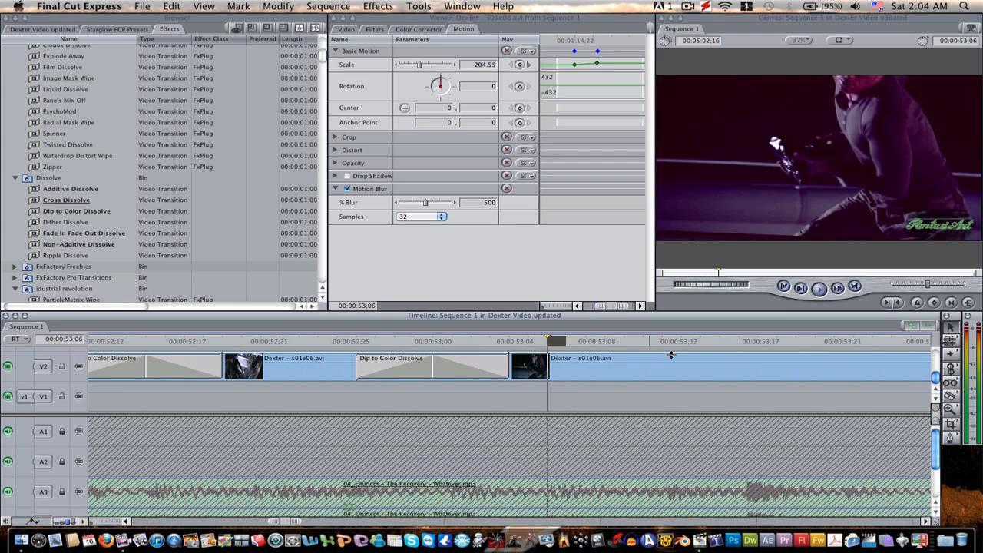
Step: Examine the Dexter - s01e07.avi clips and dissolves from about 55 seconds to 1 minute and view the frame at 00:01:00;11
left_click(926, 520)
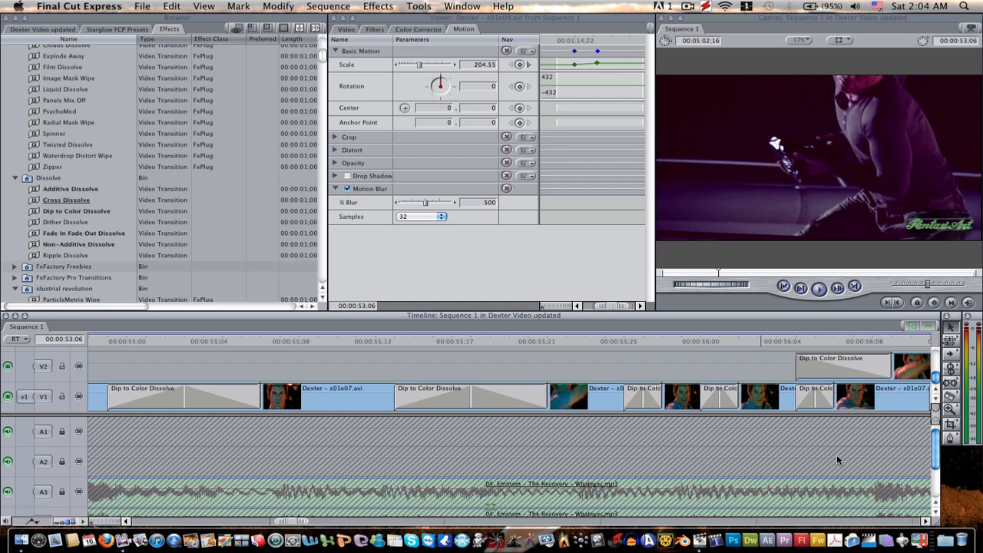
left_click(928, 521)
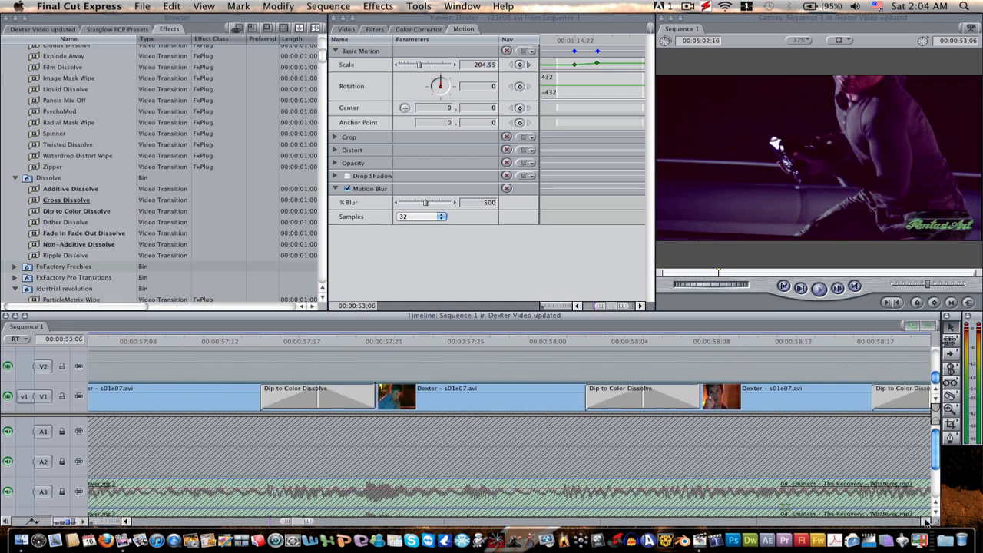
left_click(926, 521)
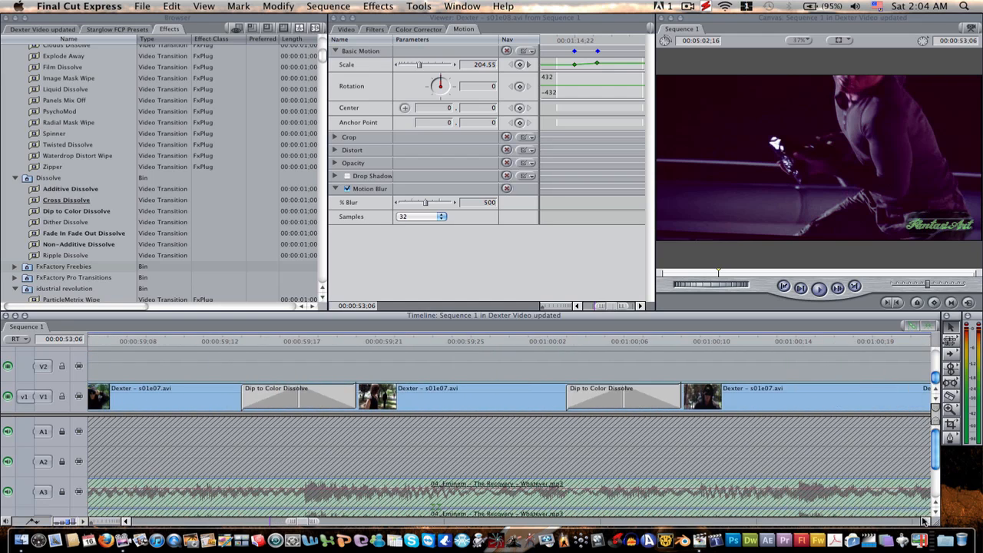
left_click(413, 339)
left_click(728, 344)
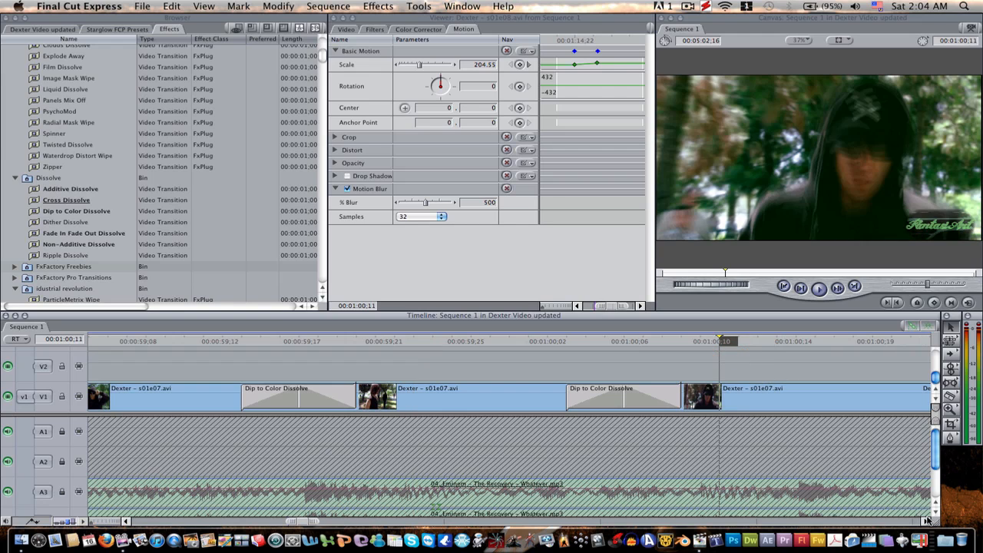
Step: Play the s01e07 section from about 59 seconds to 00:01:10;19 and view the overlapping Dexter - s01e07.avi clips at 00:01:09;11
left_click(925, 521)
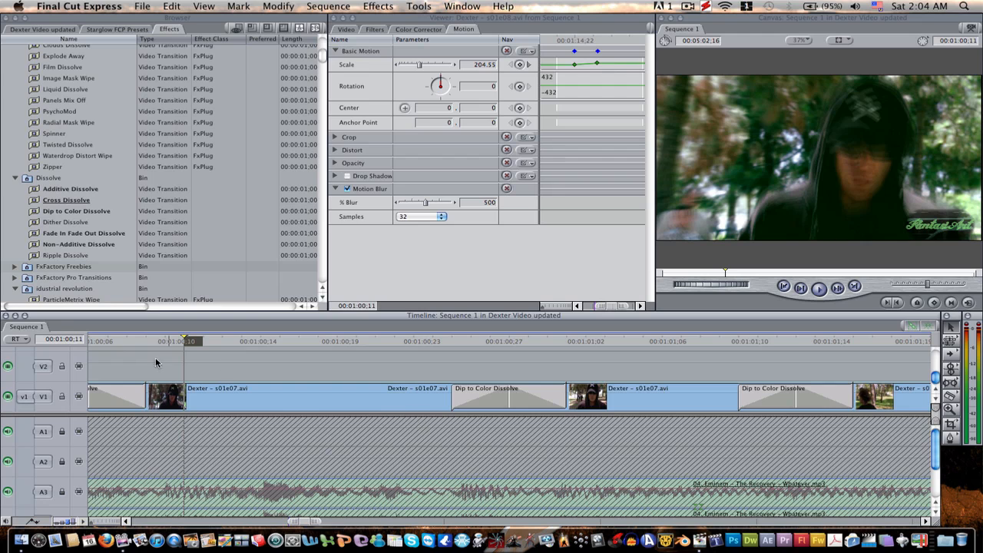
left_click(124, 521)
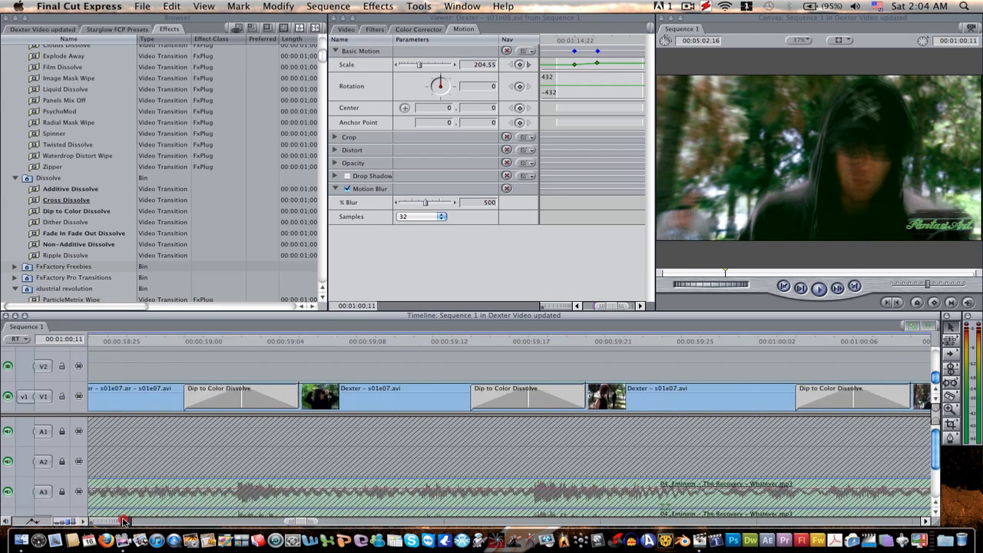
left_click(172, 341)
key("space")
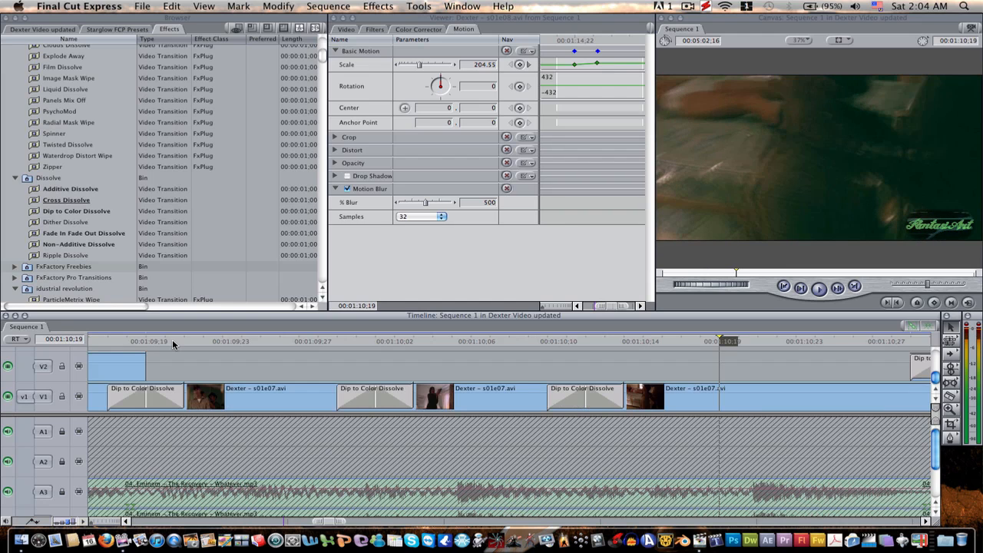
scroll(387, 461, "left", 10)
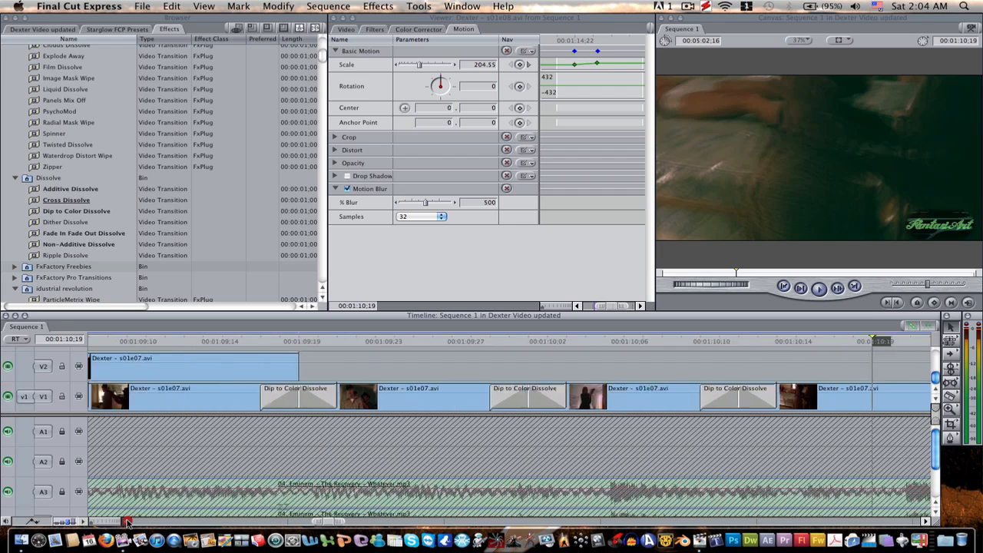
left_click(567, 342)
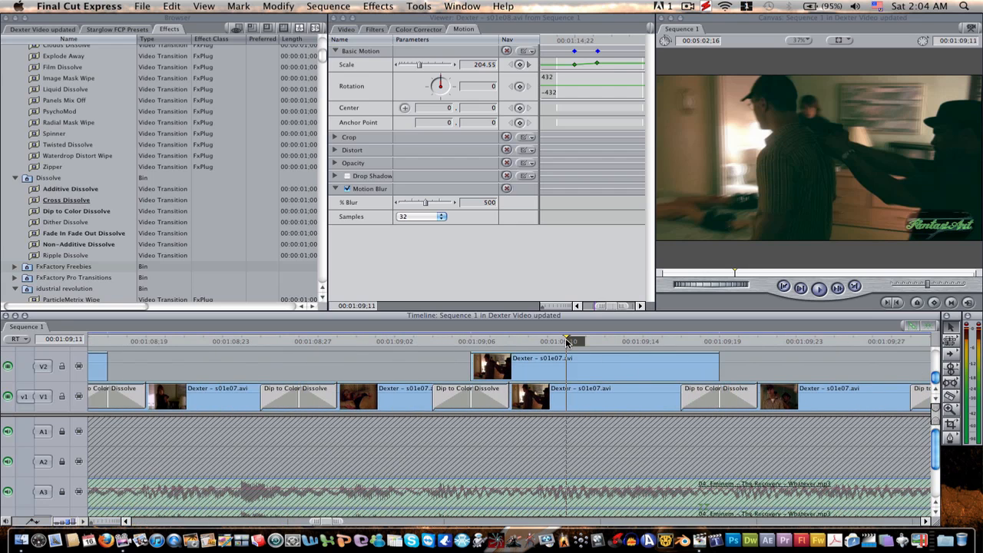
Step: Look back to about 1:08 in the sequence and view the frames at 00:01:08;03 and 00:01:08;12
left_click(127, 521)
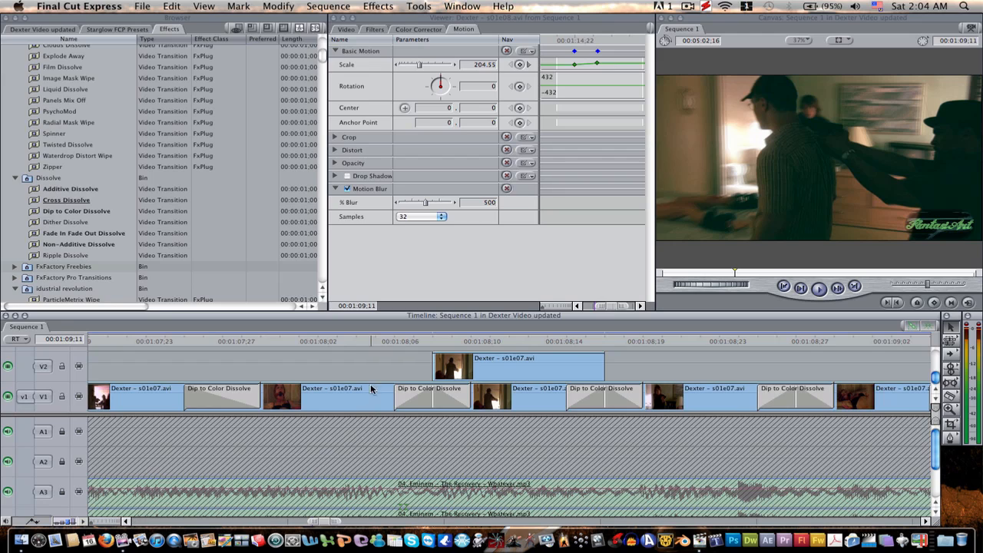
left_click(328, 342)
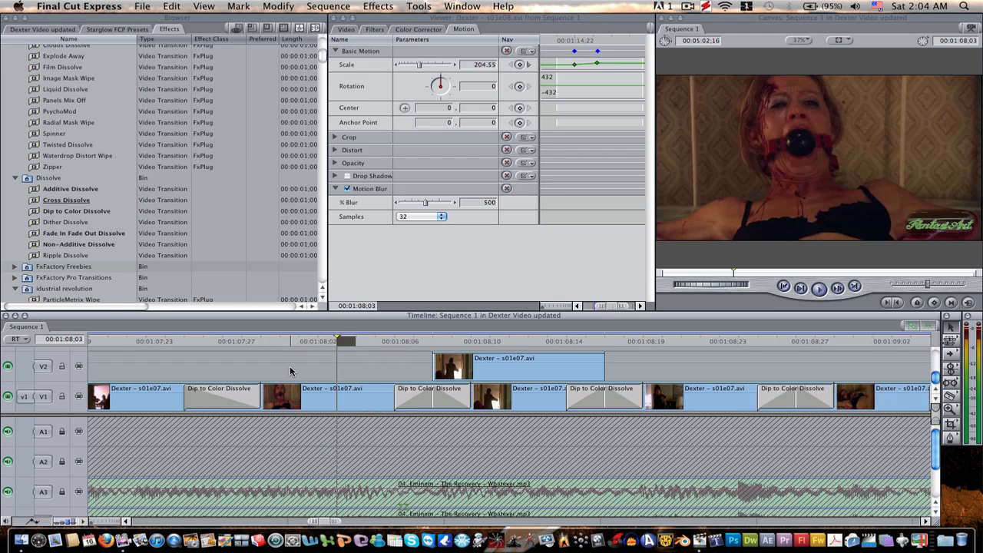
left_click(507, 342)
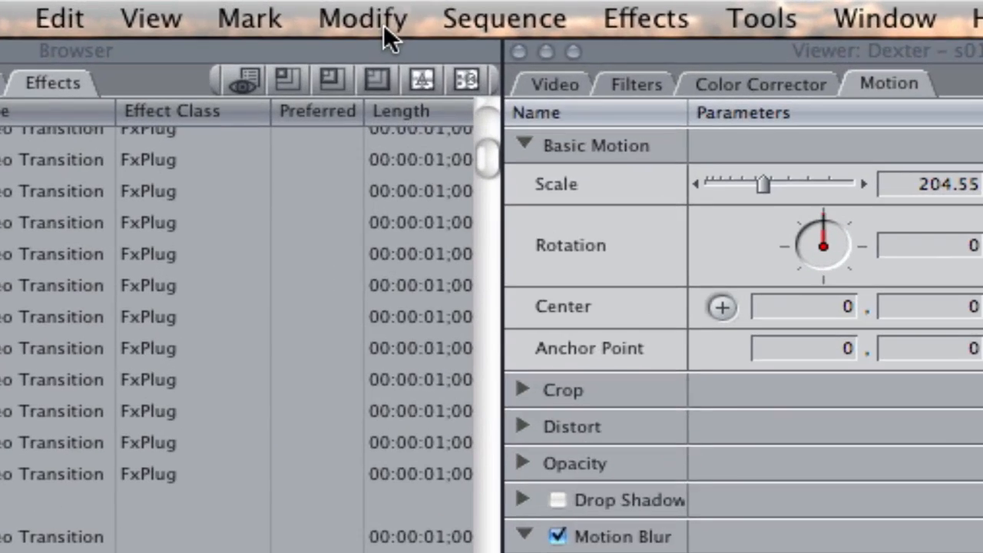
Step: Review the Composite Mode options, open the V2 Dexter - s01e07.avi clip at 00:01:08;12 in the Viewer and check which composite mode it uses
left_click(278, 6)
mouse_move(461, 467)
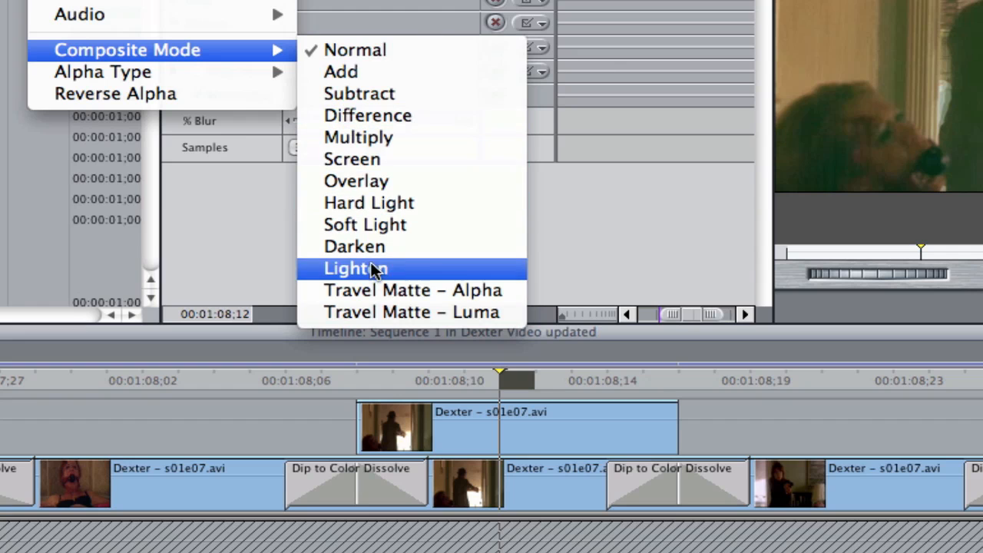
left_click(771, 384)
left_click(566, 411)
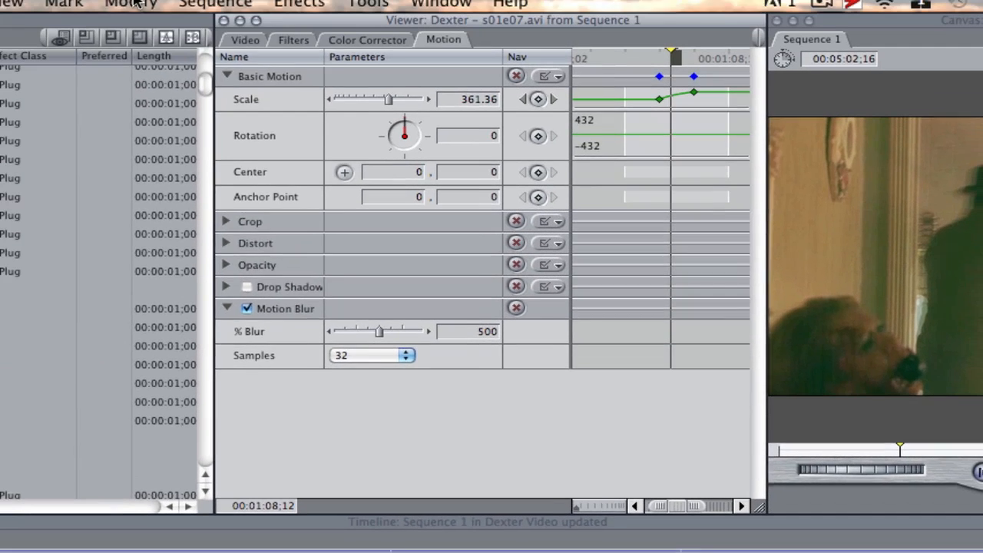
left_click(170, 3)
mouse_move(219, 280)
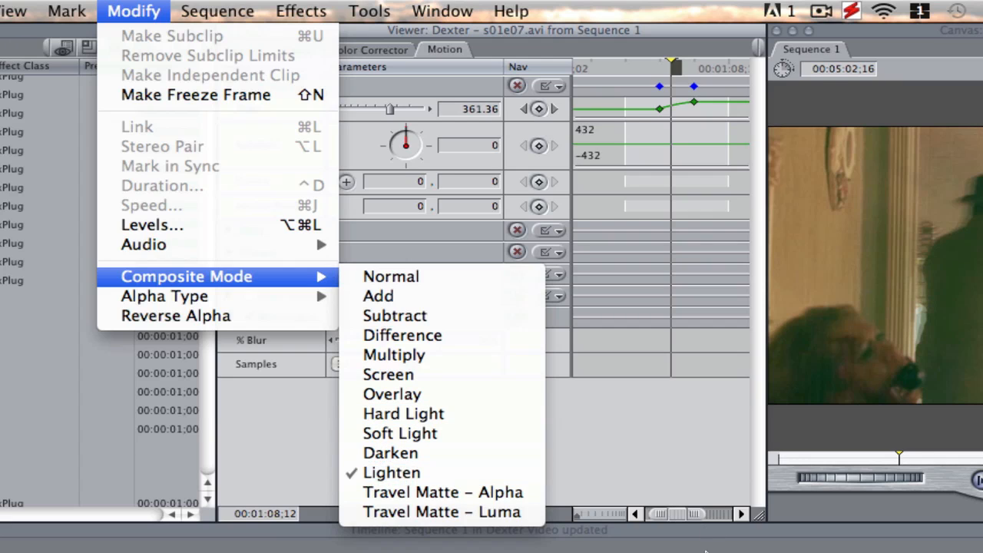
left_click(658, 530)
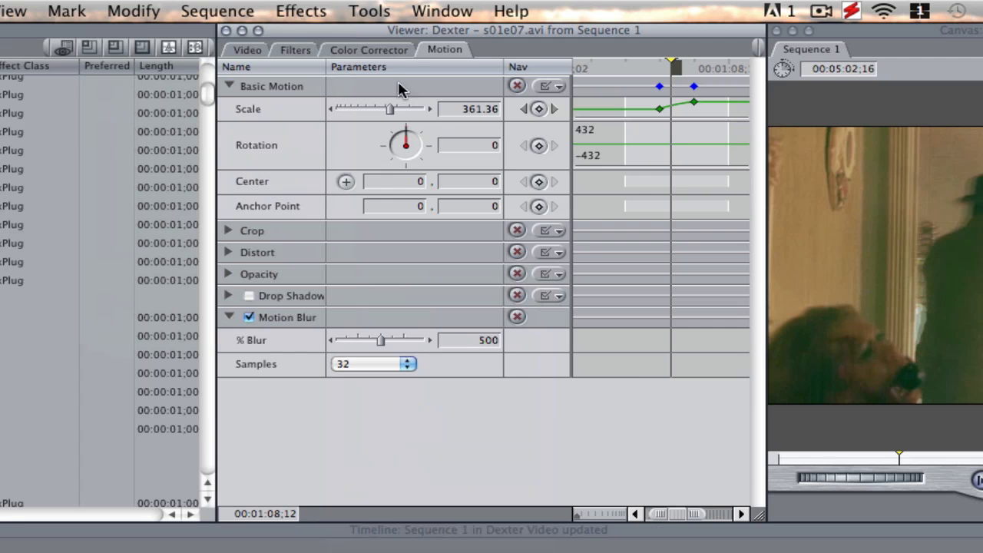